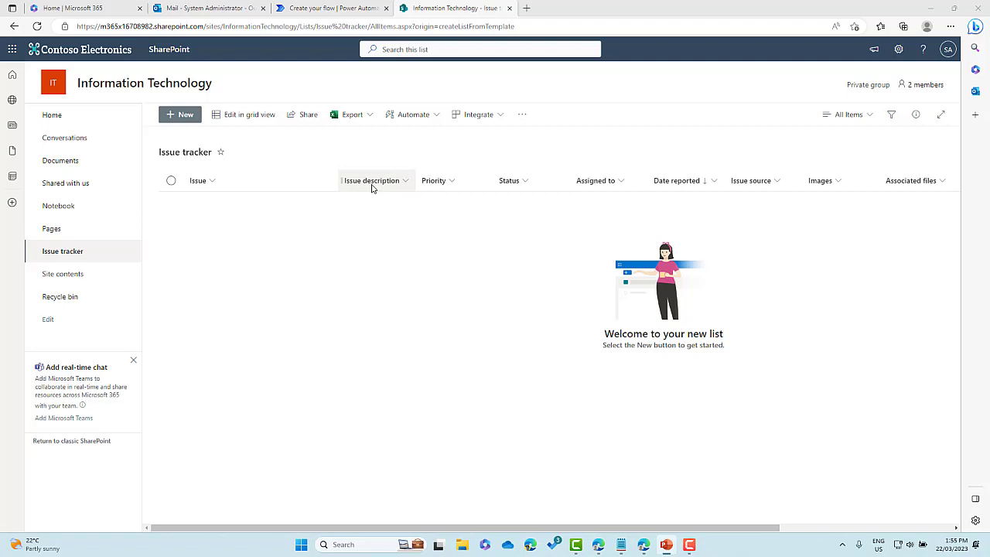
Create an automated cloud flow with the SharePoint 'When an item is created' trigger.
{"action": "left_click", "coordinate": [326, 10]}
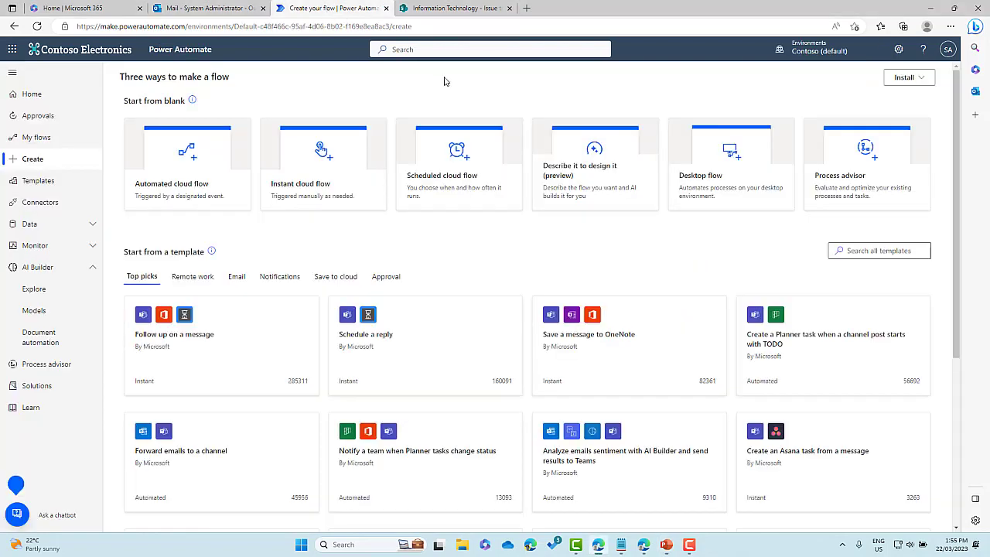
{"action": "left_click", "coordinate": [186, 197]}
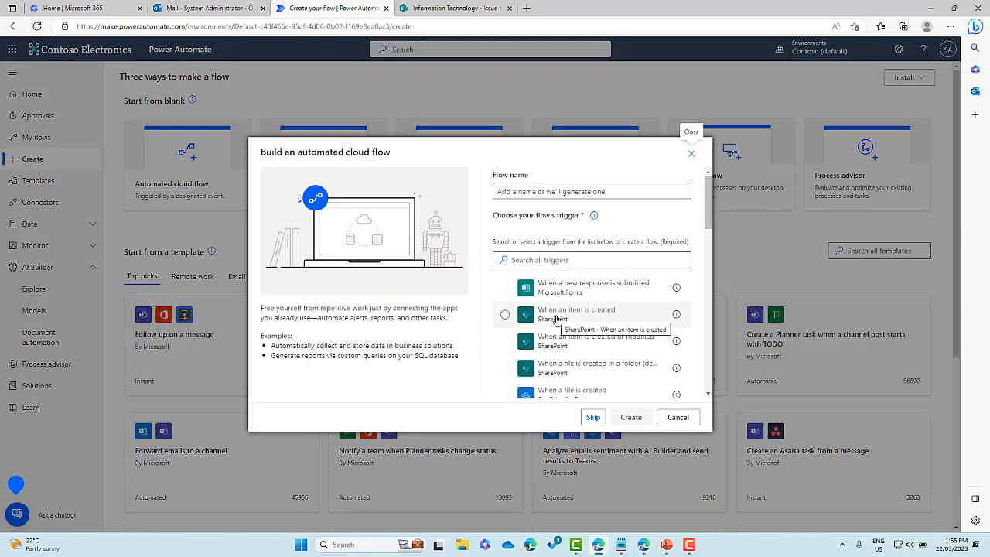
{"action": "left_click", "coordinate": [556, 319]}
{"action": "left_click", "coordinate": [631, 417]}
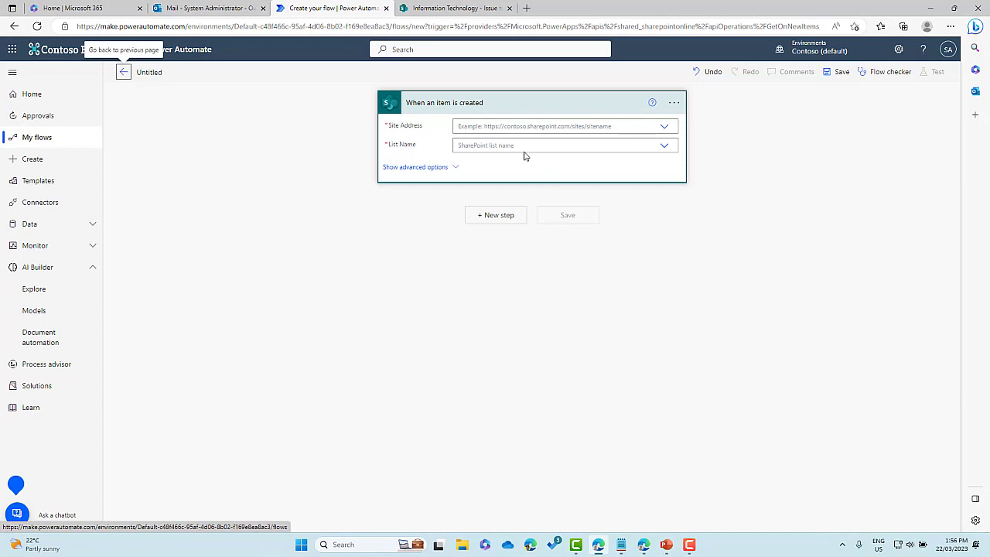
Point the trigger at the Information Technology site's URL as a custom value and the Issue tracker list.
{"action": "left_click", "coordinate": [517, 128]}
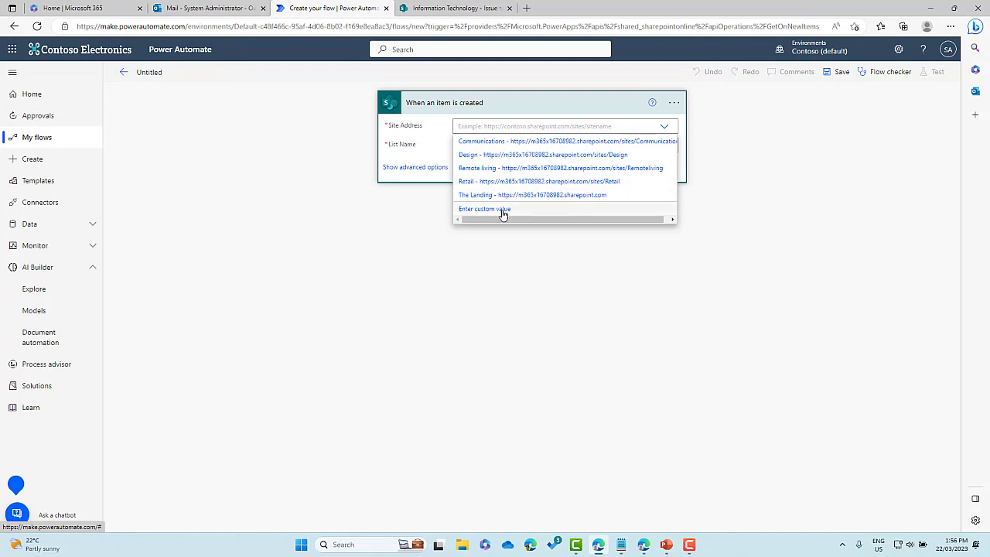
{"action": "left_click", "coordinate": [503, 214]}
{"action": "left_click", "coordinate": [442, 8]}
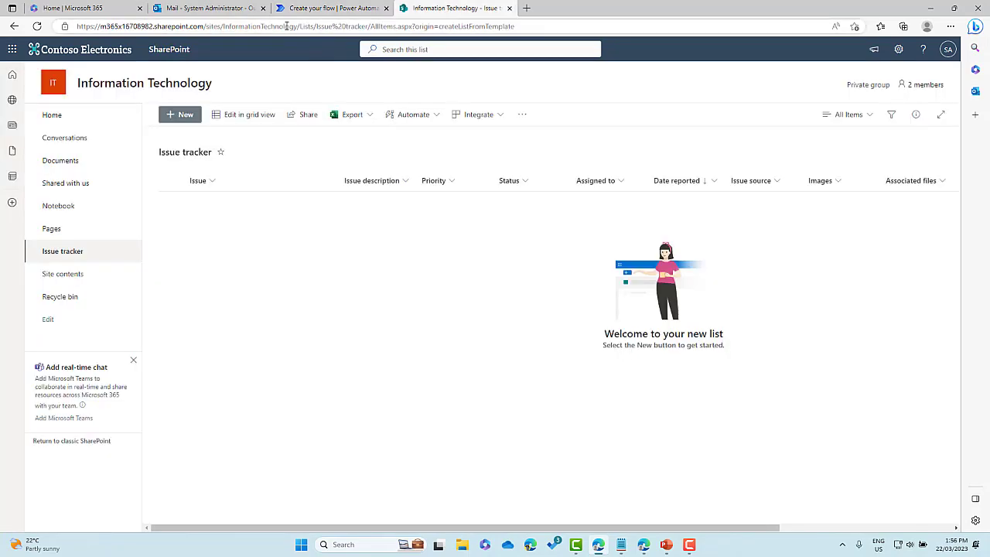
{"action": "left_click_drag", "start_coordinate": [297, 26], "coordinate": [66, 29]}
{"action": "key", "text": "ctrl+c"}
{"action": "left_click", "coordinate": [333, 7]}
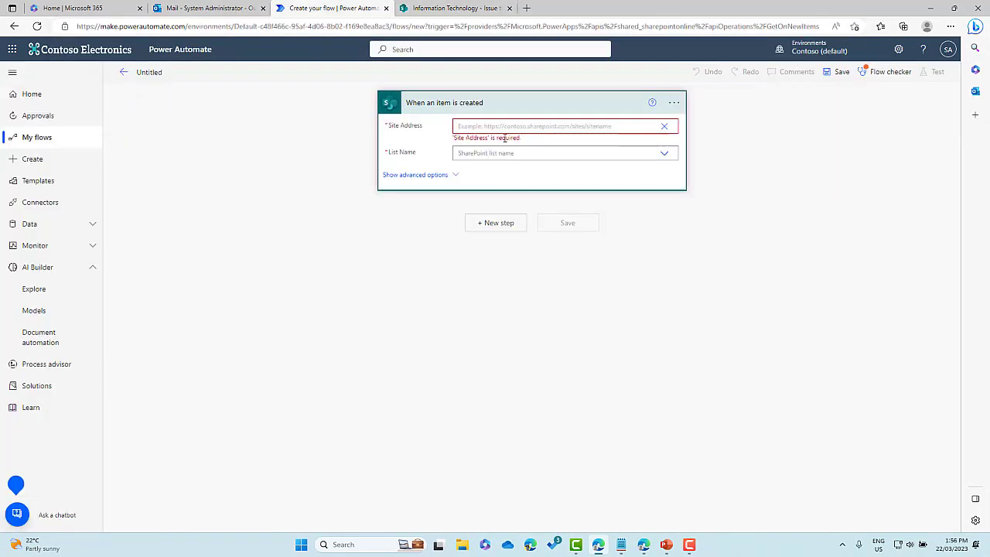
{"action": "left_click", "coordinate": [502, 126]}
{"action": "left_click", "coordinate": [646, 129]}
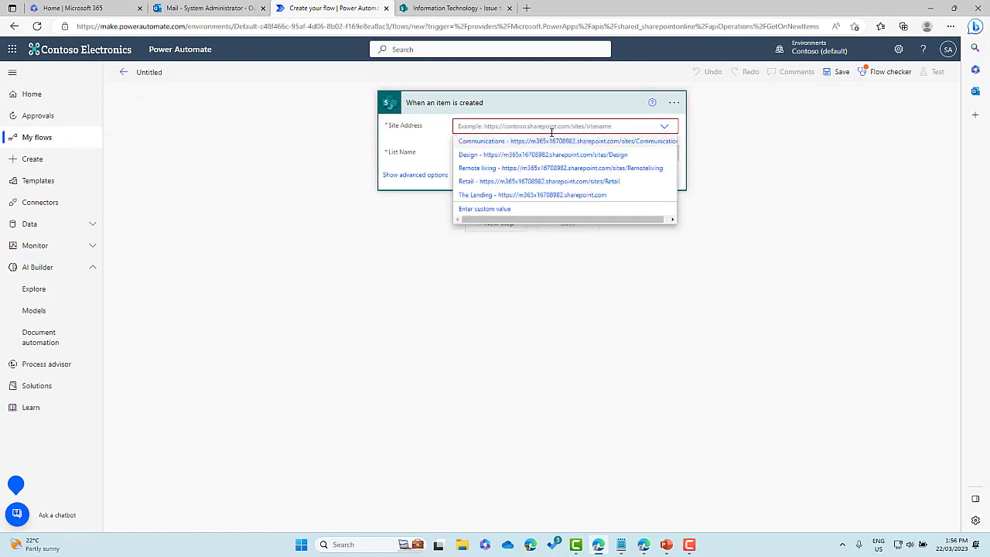
{"action": "left_click", "coordinate": [490, 210]}
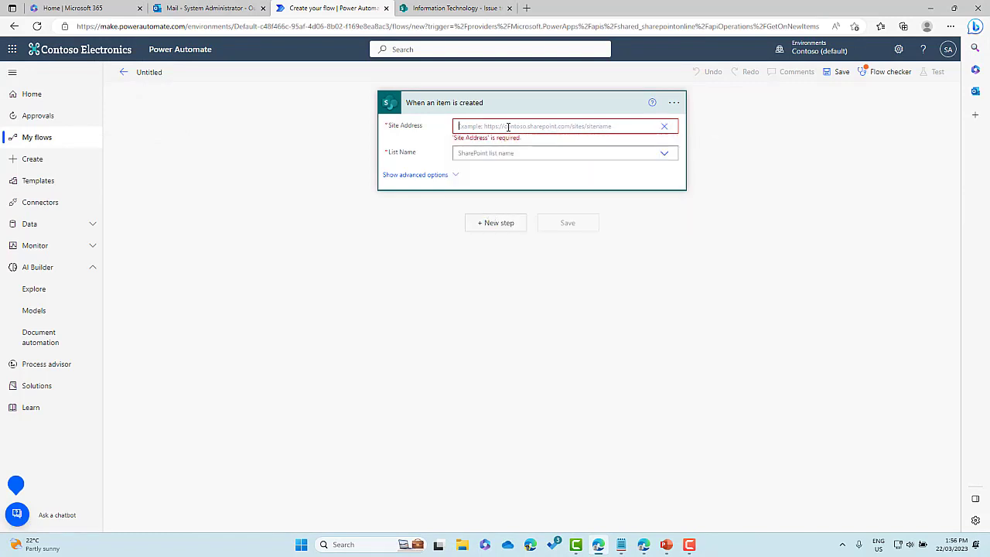
{"action": "key", "text": "ctrl+v"}
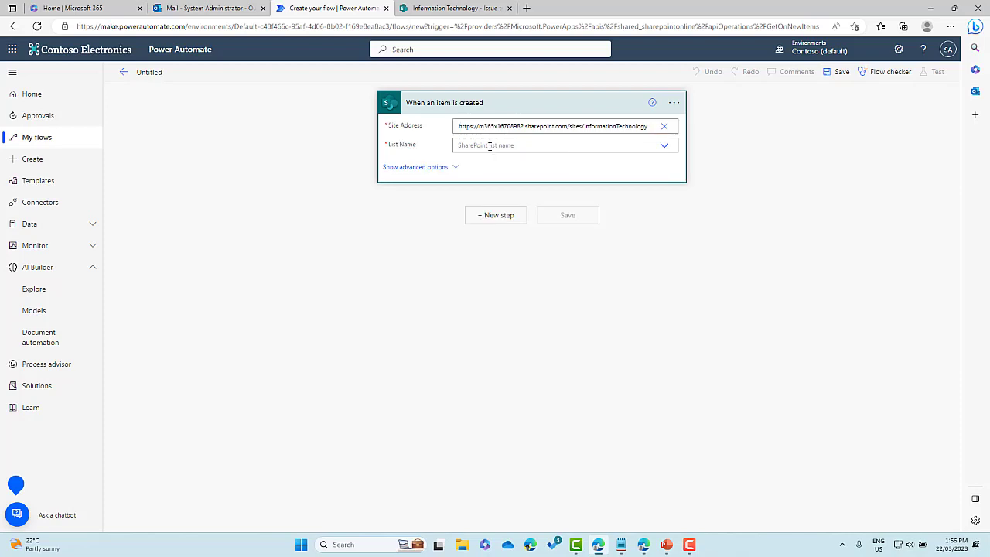
{"action": "left_click", "coordinate": [488, 148]}
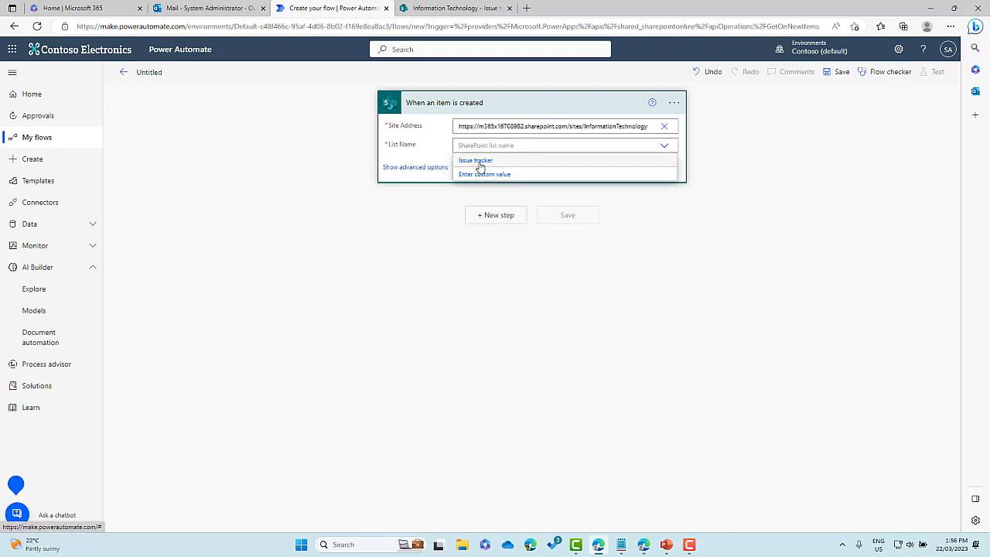
{"action": "left_click", "coordinate": [479, 161]}
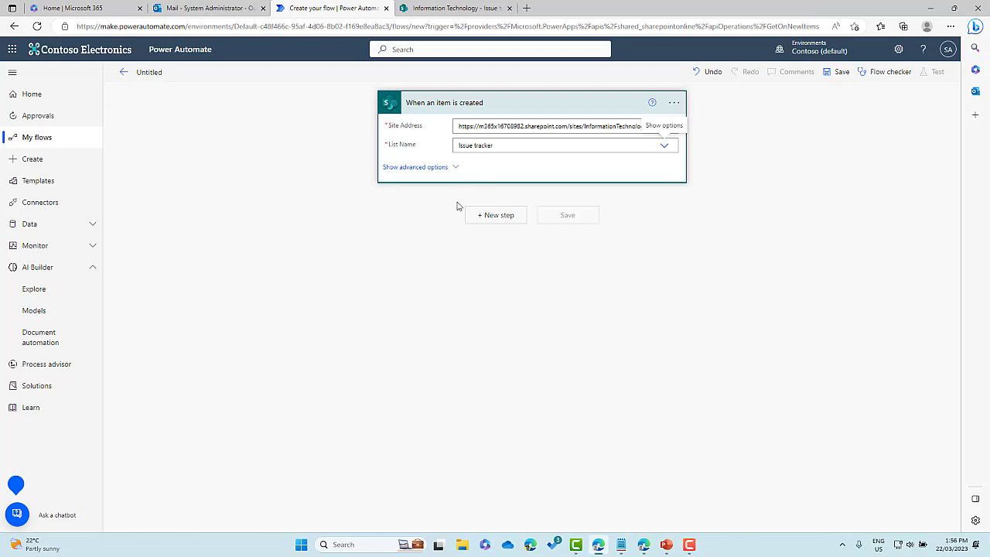
Add AI Builder's 'Create text with GPT on Azure OpenAI Service' action and bring up its instruction templates.
{"action": "left_click", "coordinate": [495, 216]}
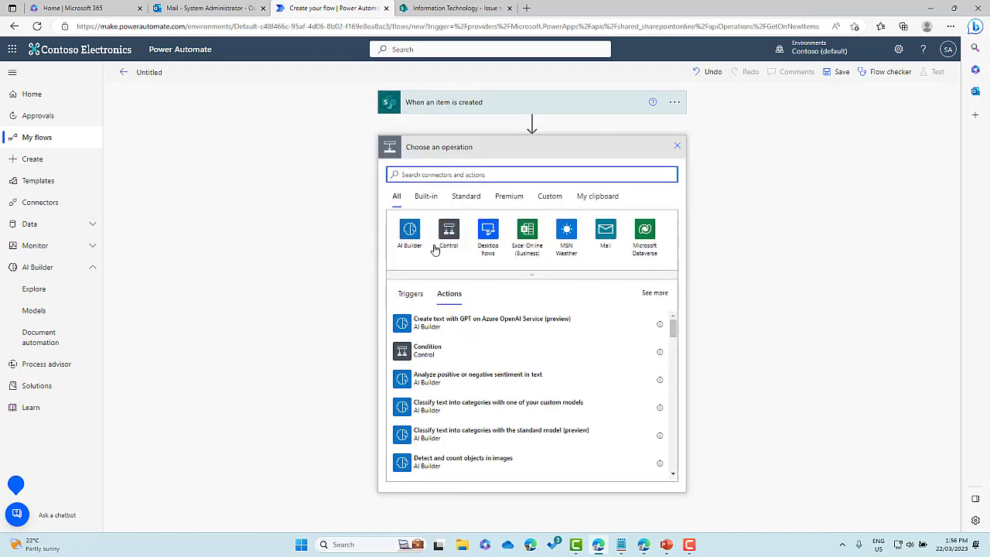
{"action": "left_click", "coordinate": [409, 232]}
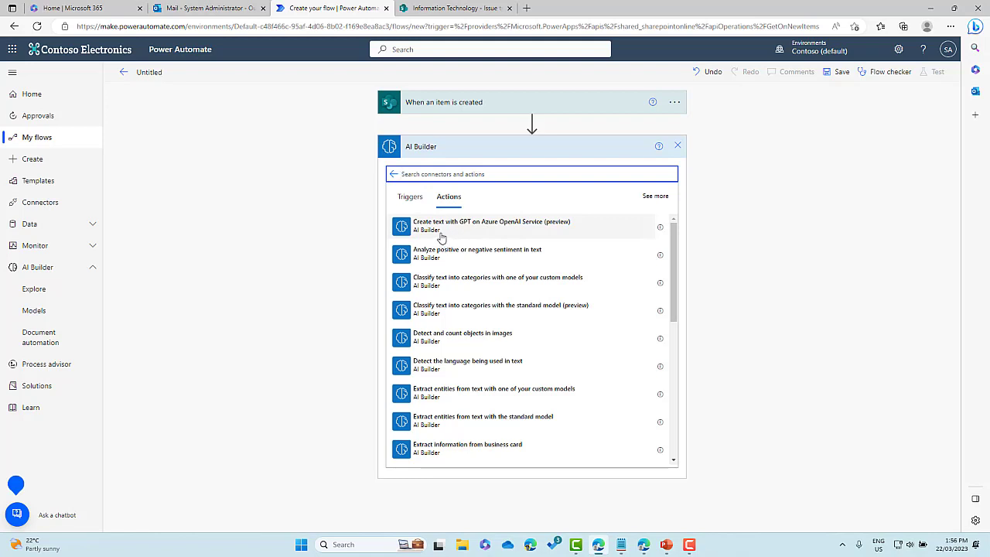
{"action": "left_click", "coordinate": [468, 232]}
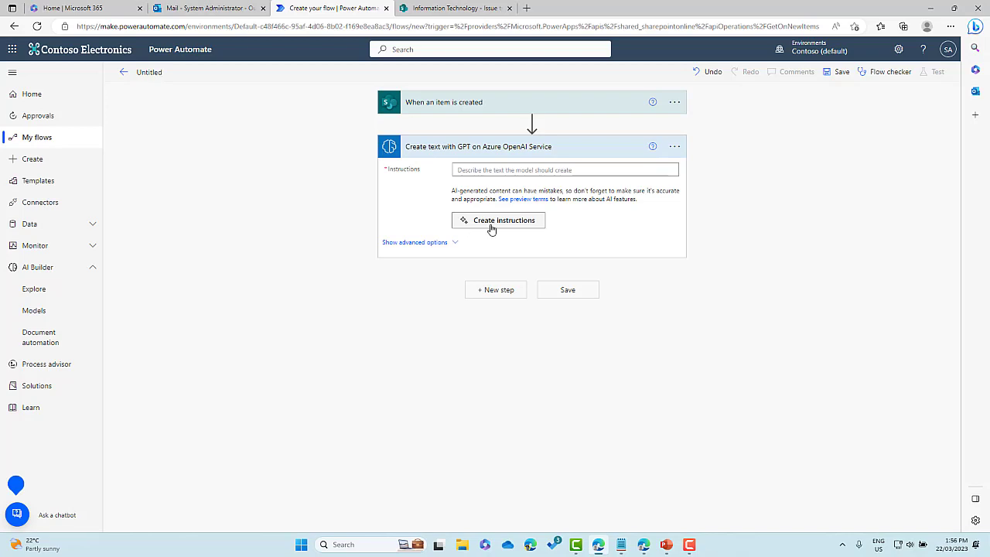
{"action": "left_click", "coordinate": [490, 222]}
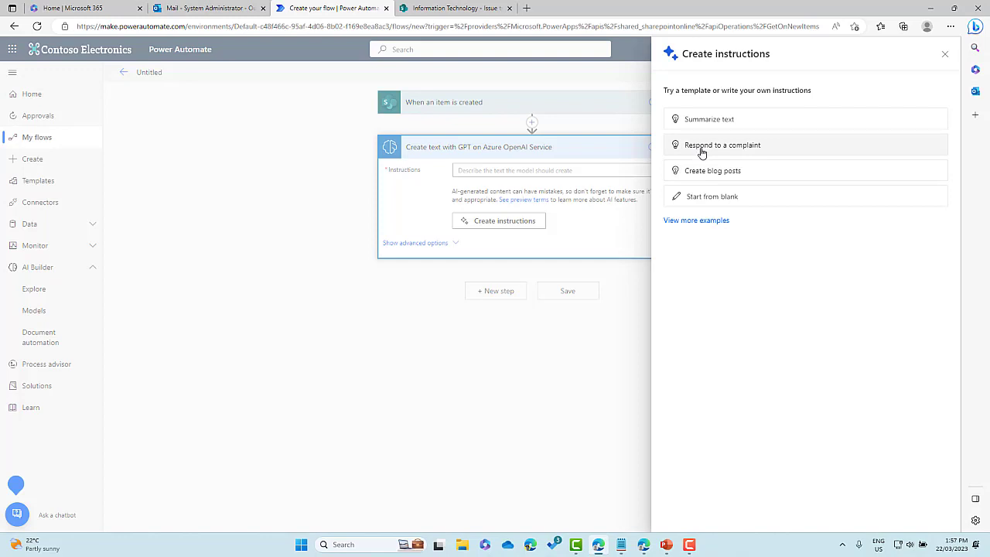
Apply the 'Respond to a complaint' template as the GPT step's instructions.
{"action": "left_click", "coordinate": [702, 153]}
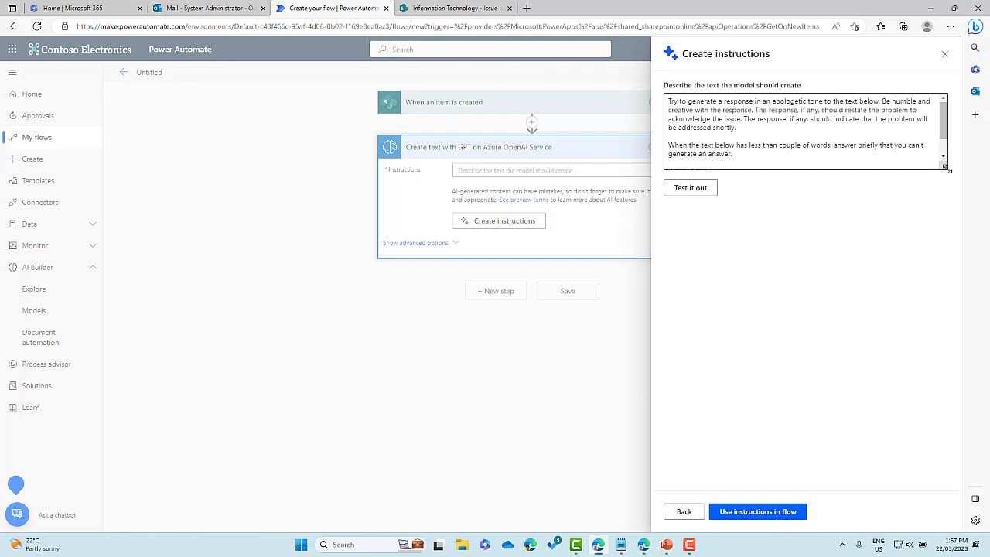
{"action": "left_click_drag", "start_coordinate": [950, 171], "coordinate": [947, 272]}
{"action": "left_click_drag", "start_coordinate": [769, 152], "coordinate": [667, 101]}
{"action": "left_click", "coordinate": [742, 109]}
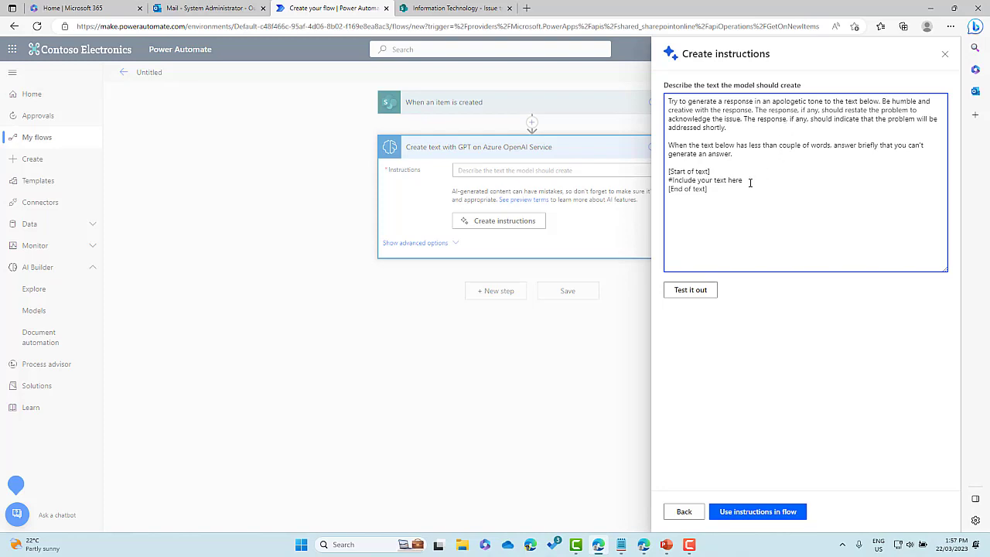
{"action": "left_click_drag", "start_coordinate": [743, 180], "coordinate": [670, 180]}
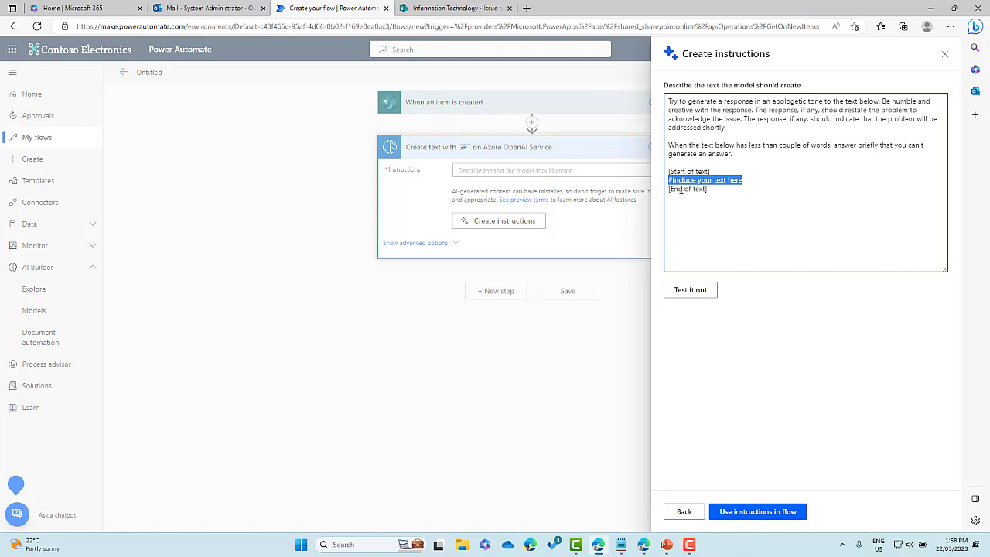
{"action": "left_click", "coordinate": [756, 512]}
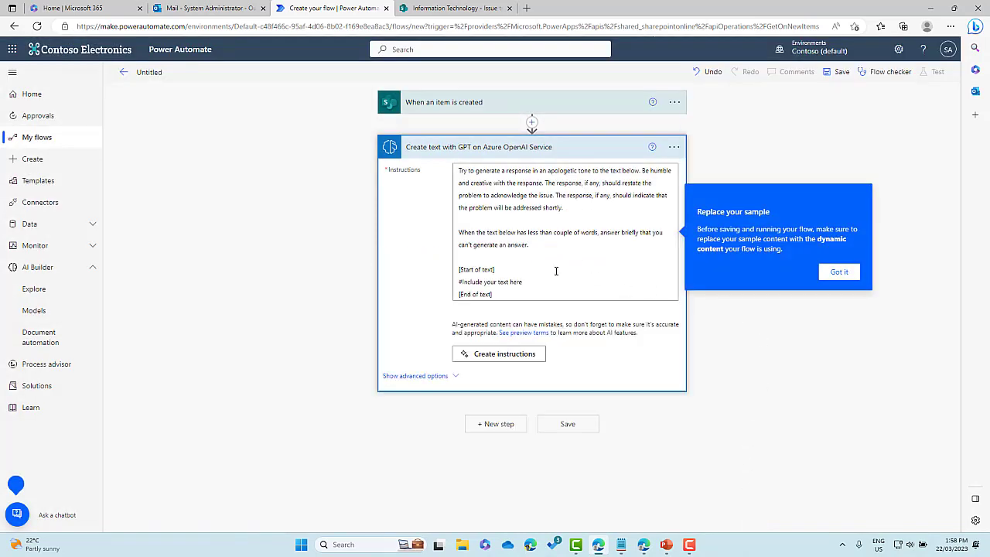
Swap '#Include your text here' in the GPT instructions for the Issue description dynamic field.
{"action": "left_click", "coordinate": [841, 275]}
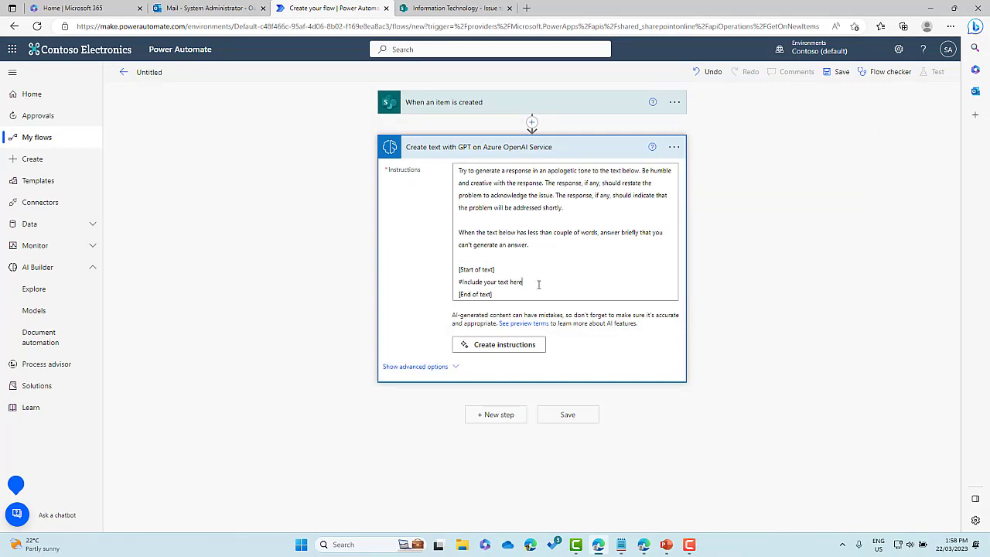
{"action": "left_click_drag", "start_coordinate": [539, 285], "coordinate": [453, 289]}
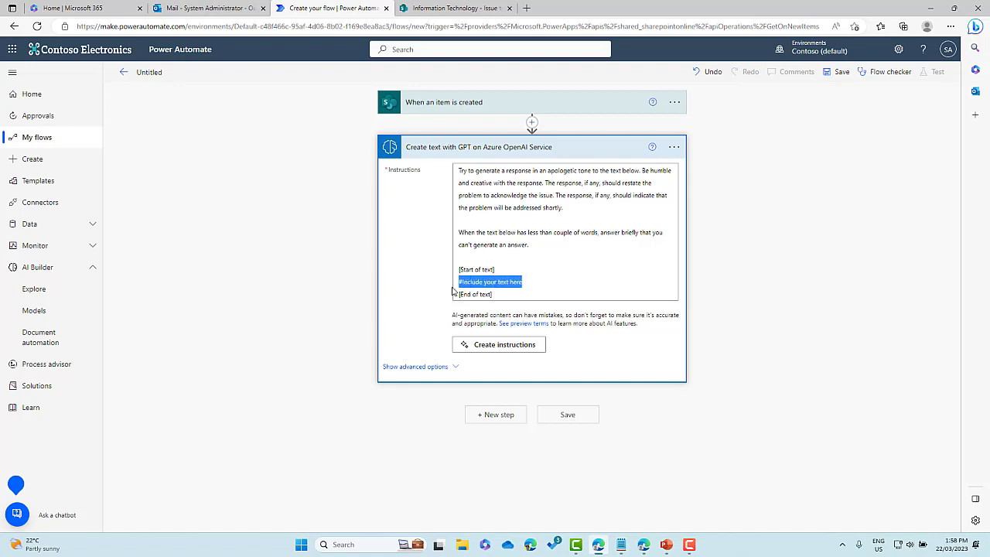
{"action": "left_click", "coordinate": [503, 285]}
{"action": "left_click", "coordinate": [528, 281]}
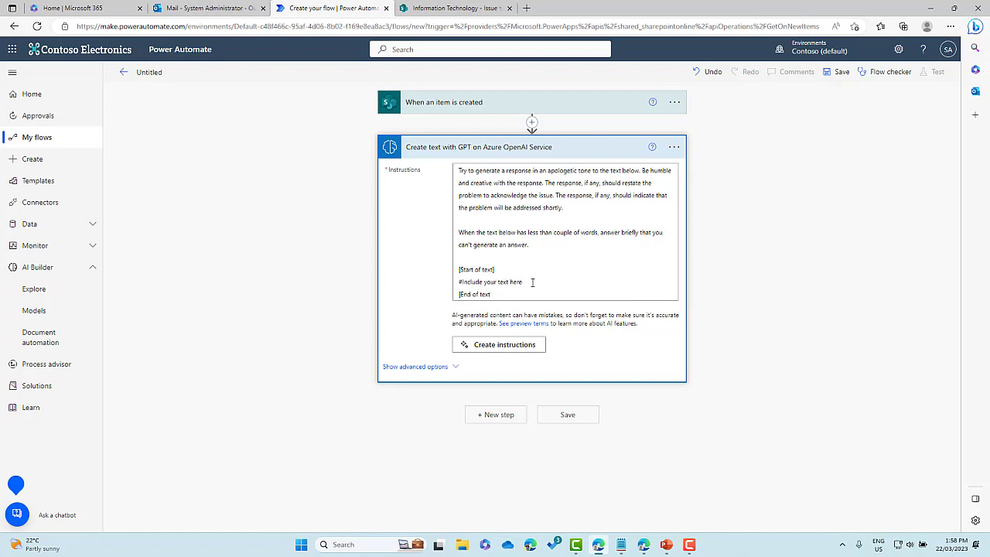
{"action": "left_click", "coordinate": [525, 108]}
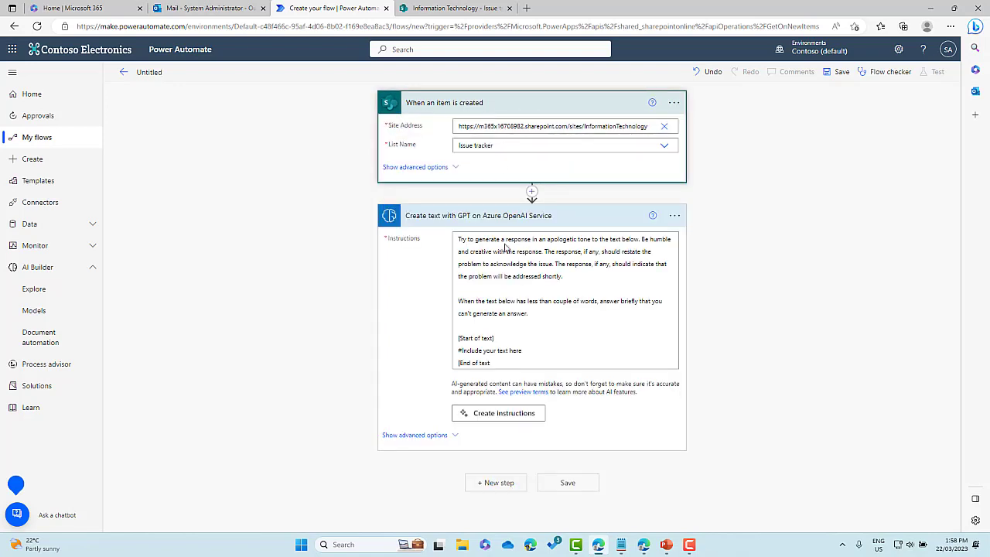
{"action": "left_click_drag", "start_coordinate": [523, 349], "coordinate": [453, 353]}
{"action": "key", "text": "BackSpace"}
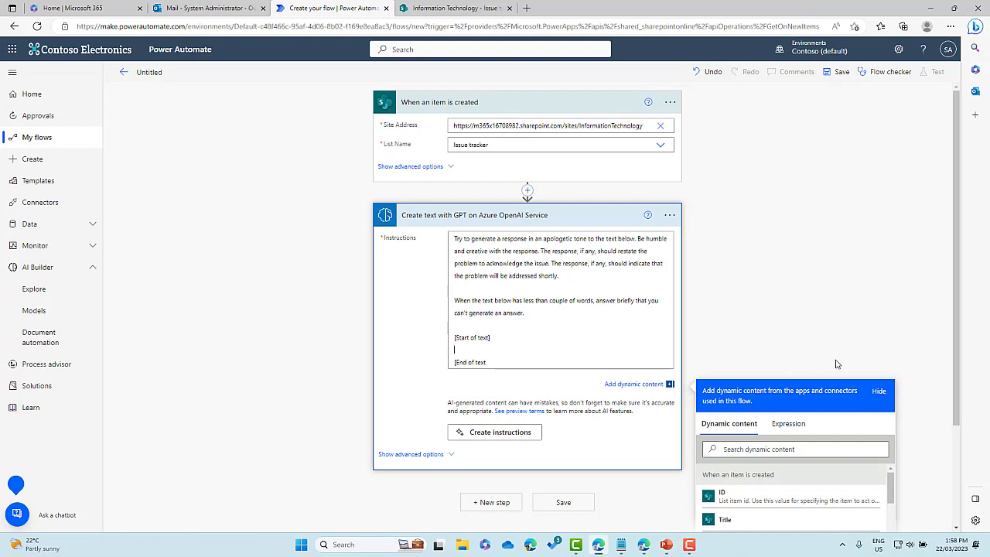
{"action": "scroll", "coordinate": [884, 332], "scroll_direction": "down", "scroll_amount": 2}
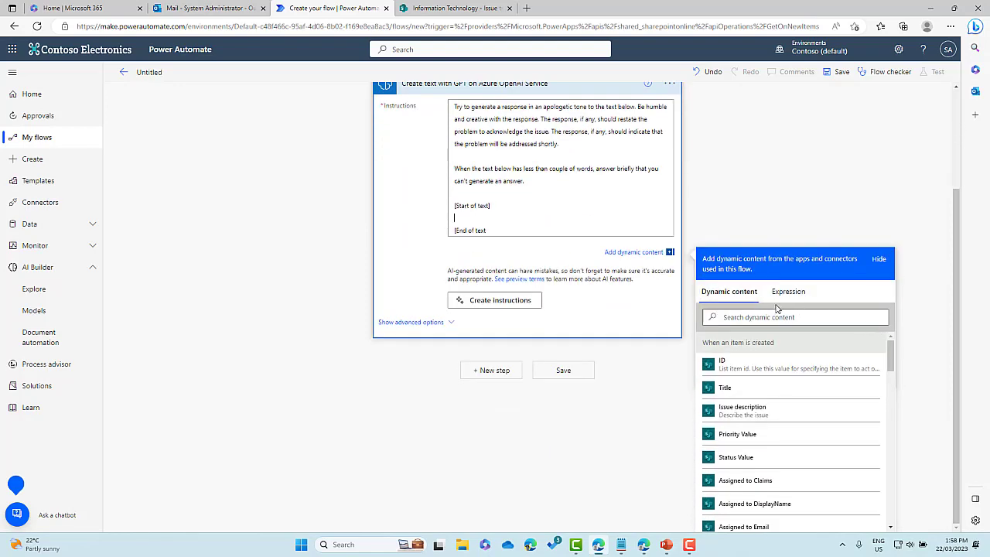
{"action": "left_click", "coordinate": [735, 414]}
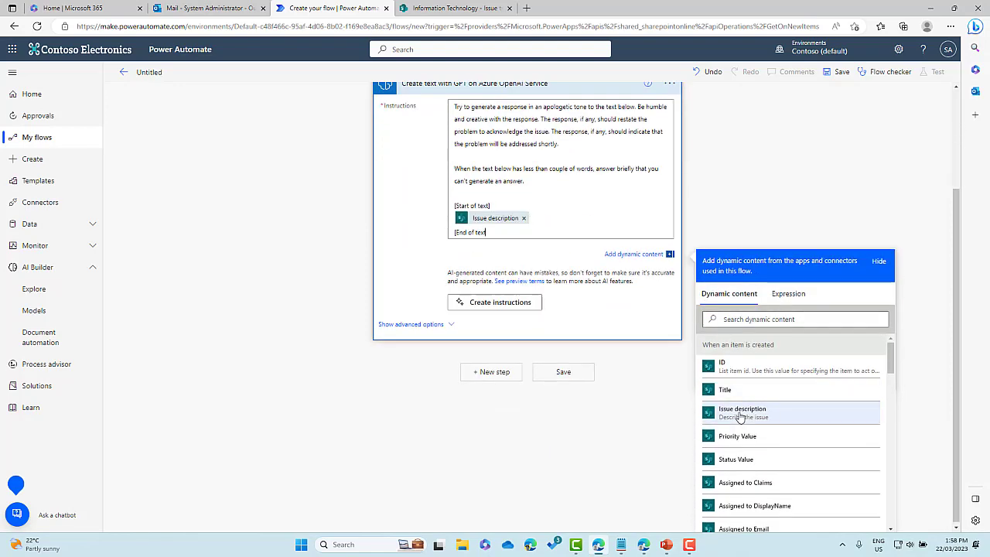
{"action": "left_click", "coordinate": [733, 195]}
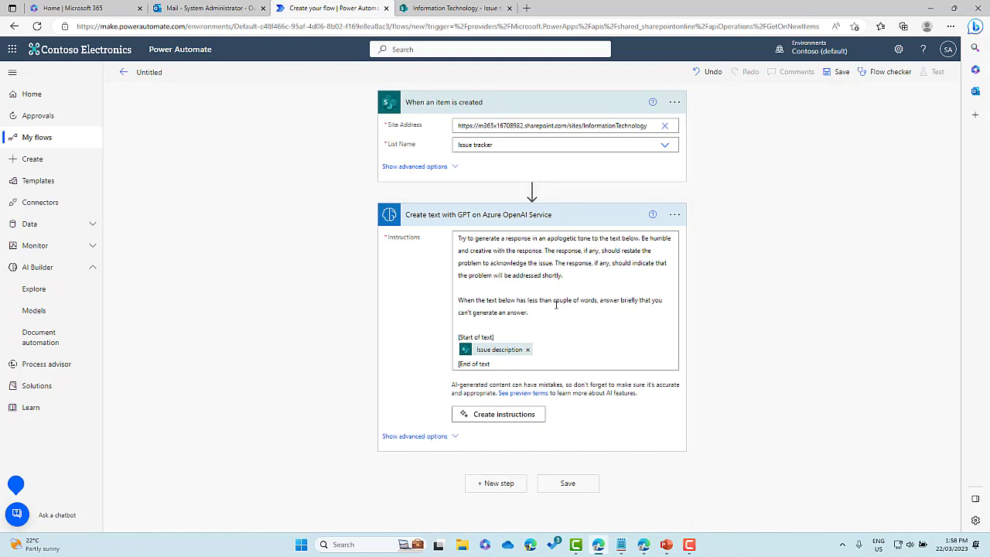
{"action": "left_click", "coordinate": [496, 488]}
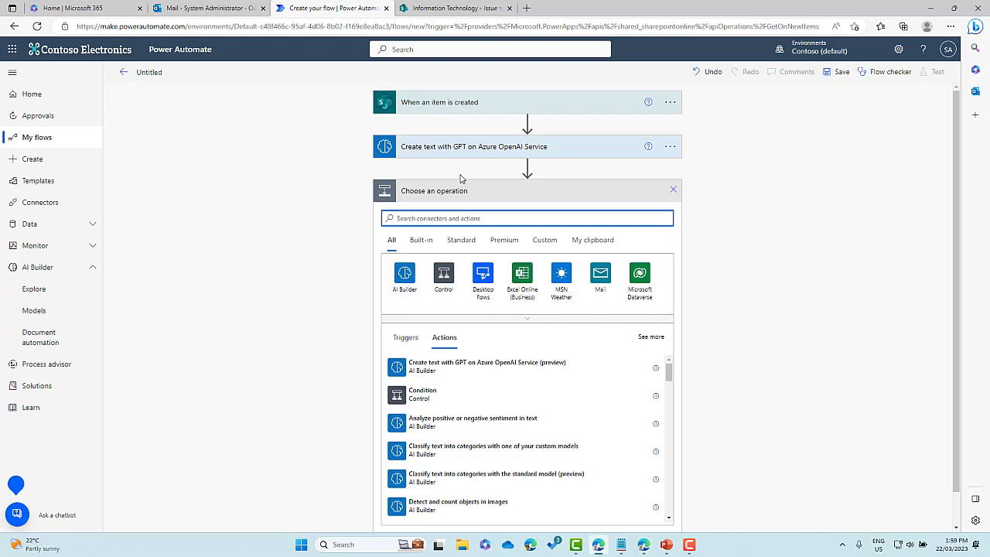
Add an Approvals 'Start and wait for an approval' step of type Approve/Reject – First to respond.
{"action": "type", "text": "app"}
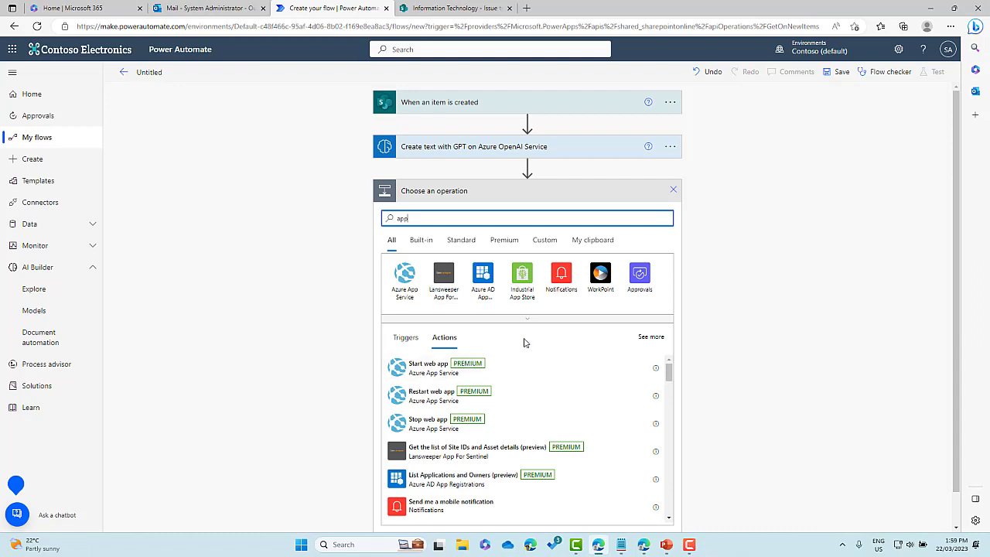
{"action": "left_click", "coordinate": [632, 283]}
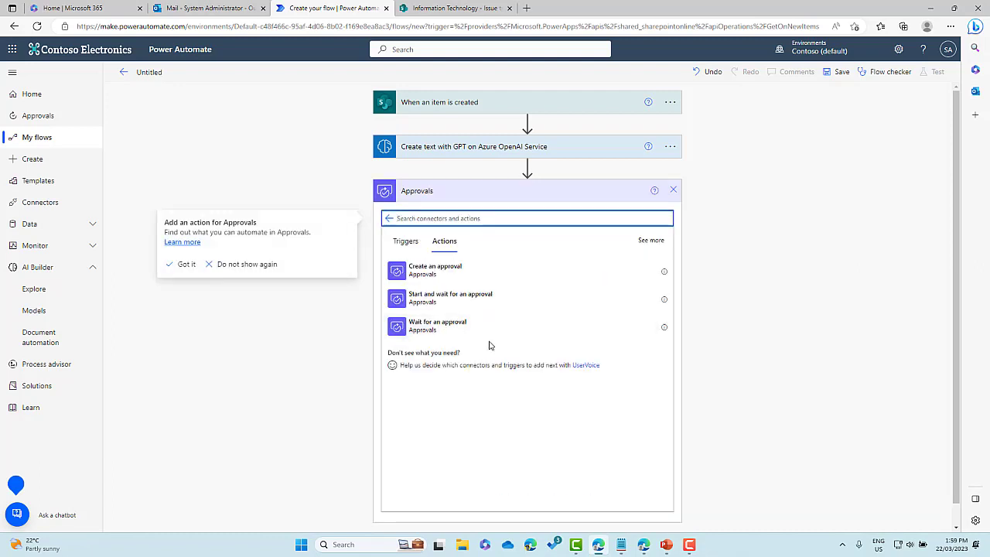
{"action": "left_click", "coordinate": [439, 300]}
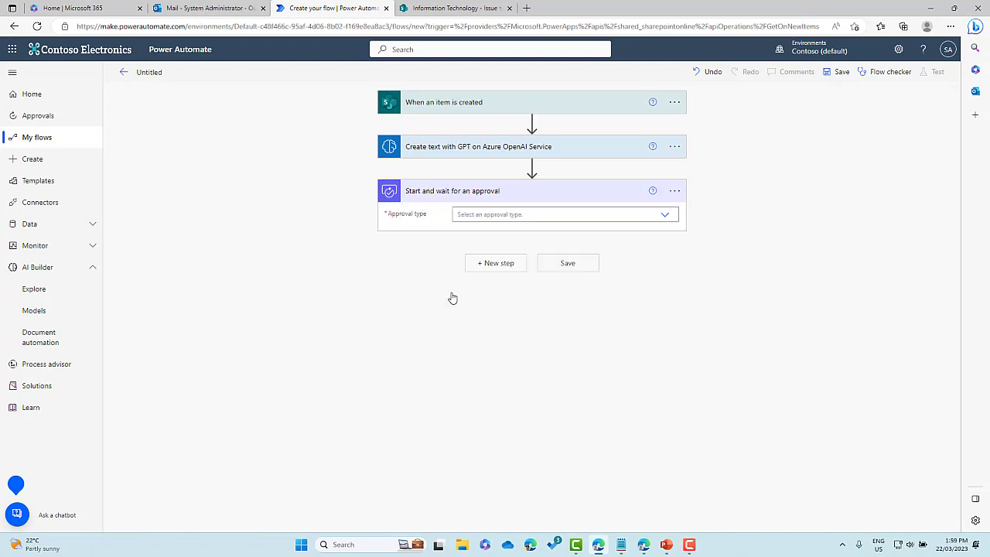
{"action": "left_click", "coordinate": [464, 215]}
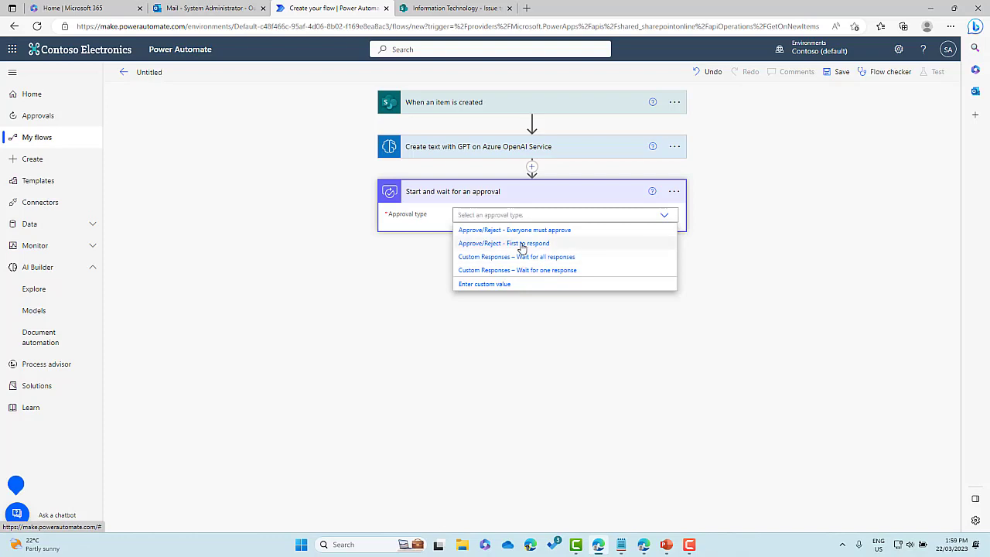
{"action": "left_click", "coordinate": [523, 244]}
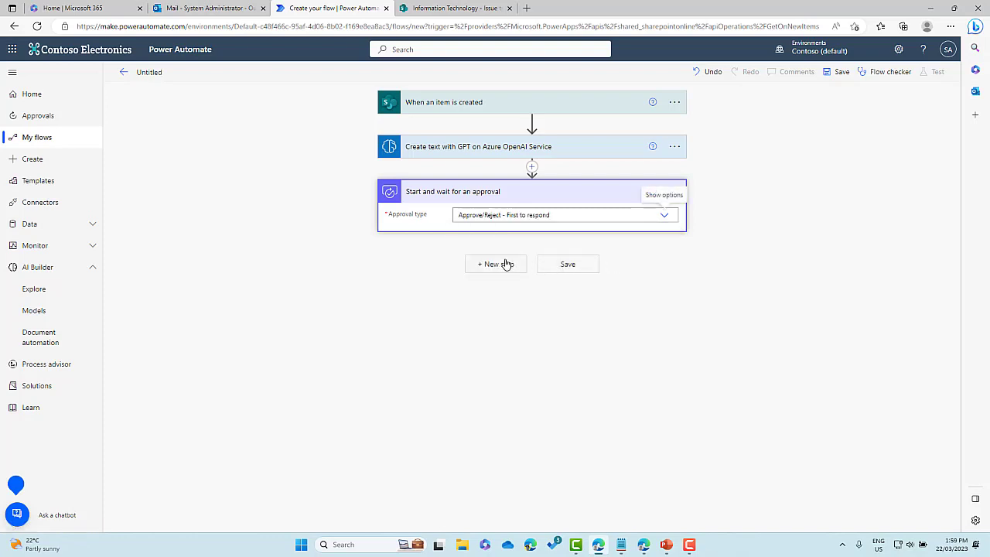
Title the approval 'New Issue created please review response' and search 'sys' for the approver.
{"action": "left_click", "coordinate": [498, 234]}
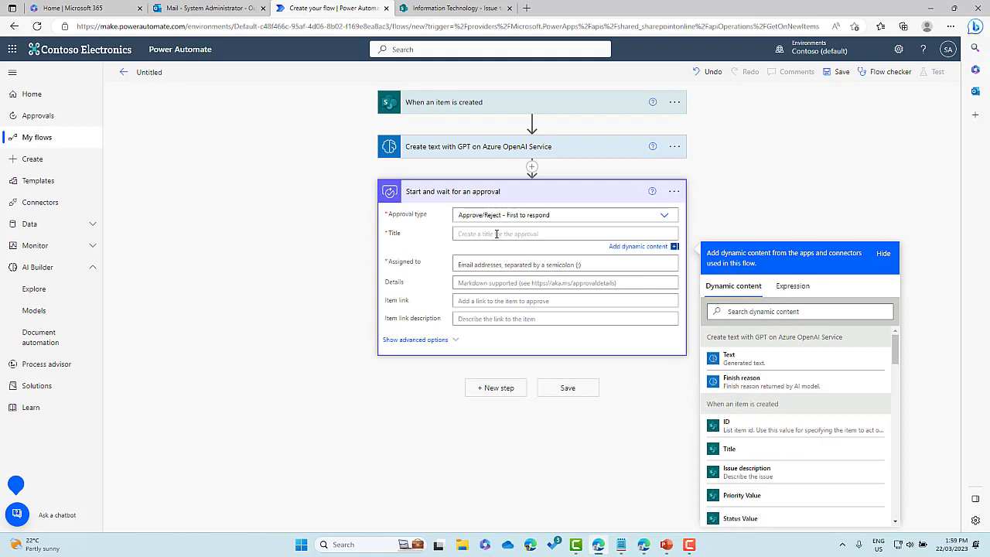
{"action": "type", "text": "New Issue created please review response"}
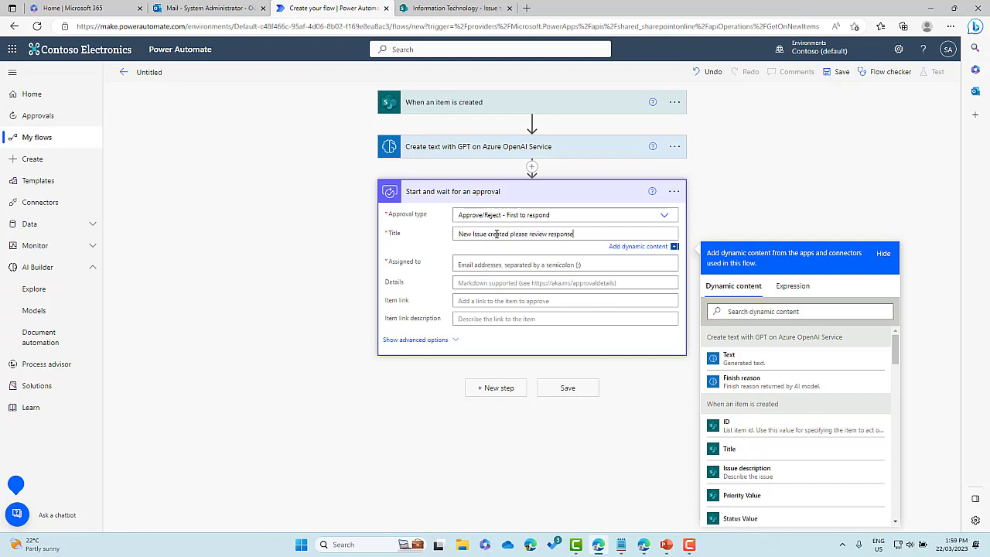
{"action": "left_click", "coordinate": [529, 265]}
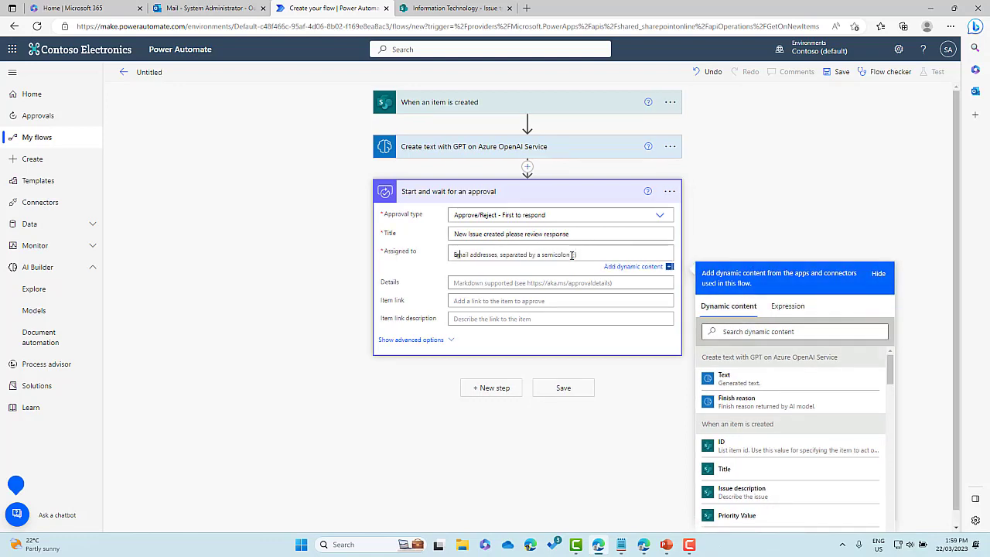
{"action": "type", "text": "sys"}
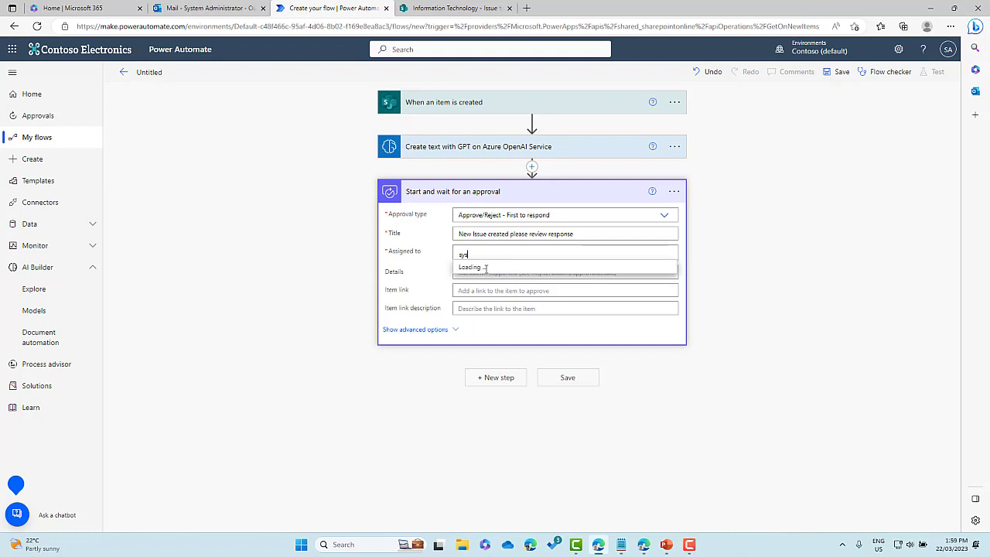
Assign the approval to System Administrator and begin its details with an 'Issue Description' heading between dividers.
{"action": "left_click", "coordinate": [484, 275]}
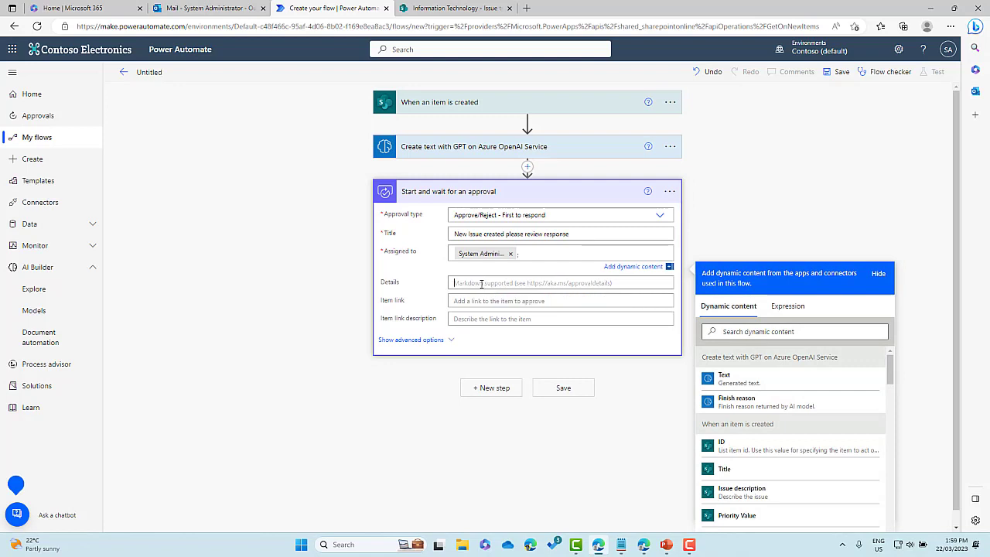
{"action": "left_click", "coordinate": [481, 283]}
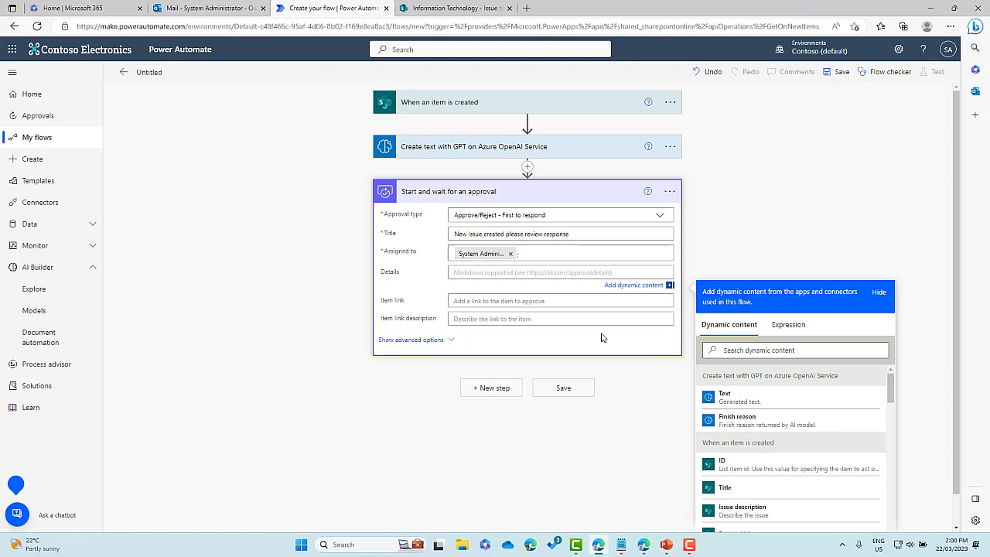
{"action": "type", "text": "Body"}
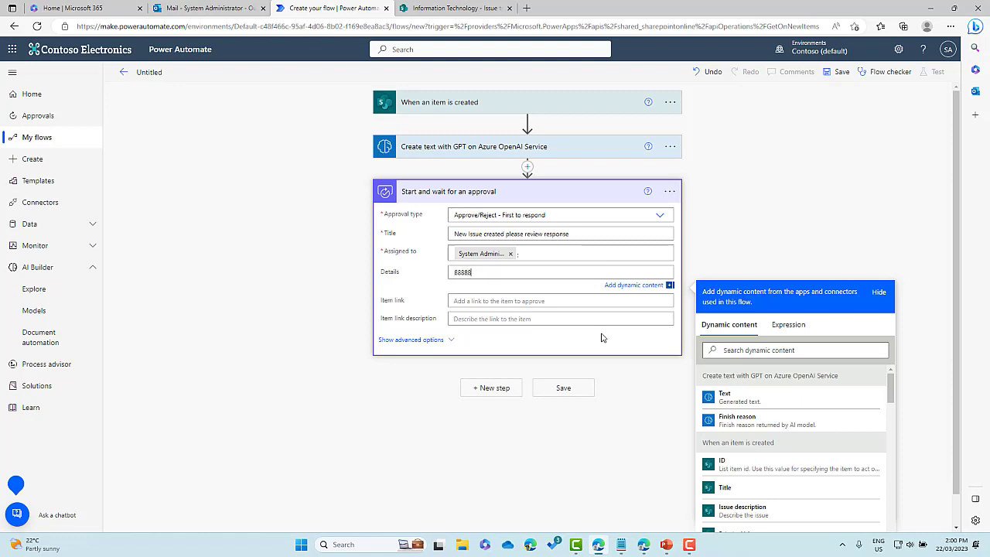
{"action": "key", "text": "BackSpace"}
{"action": "key", "text": "BackSpace"}
{"action": "key", "text": "BackSpace"}
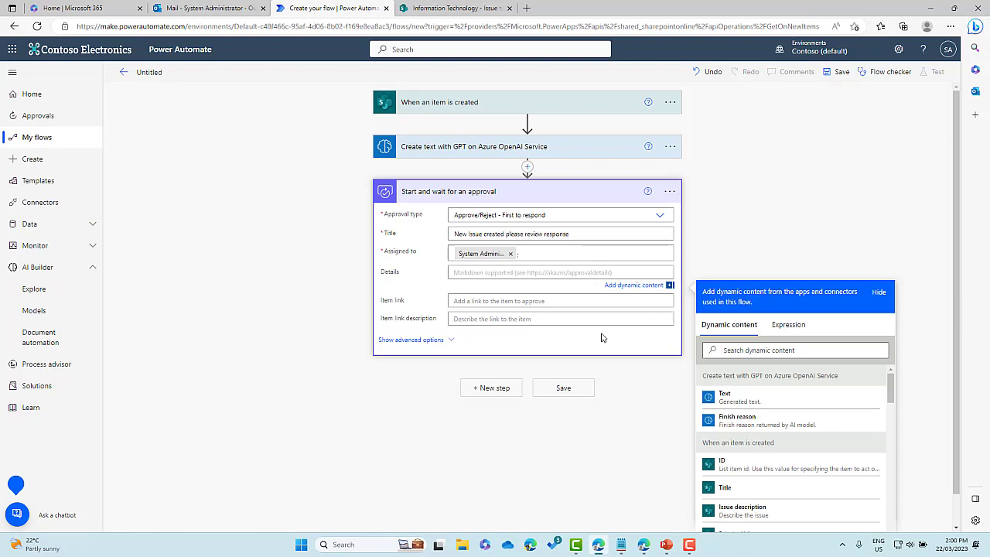
{"action": "type", "text": "*****"}
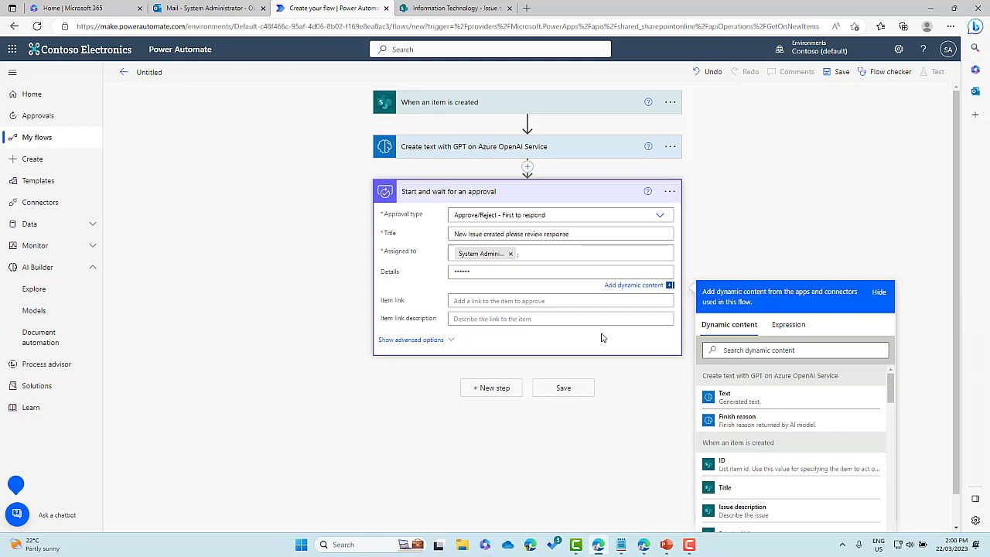
{"action": "key", "text": "Return"}
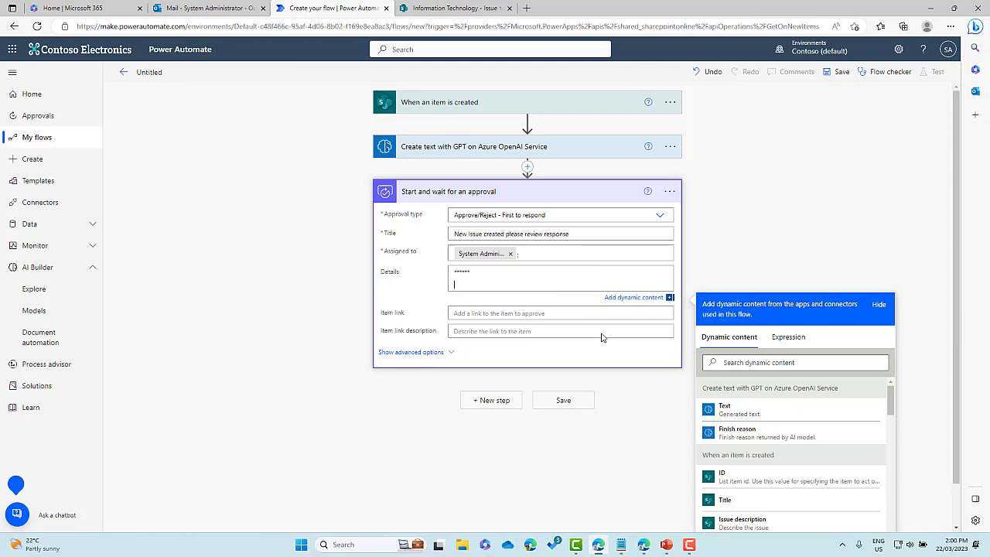
{"action": "type", "text": "Issue Description"}
{"action": "key", "text": "Return"}
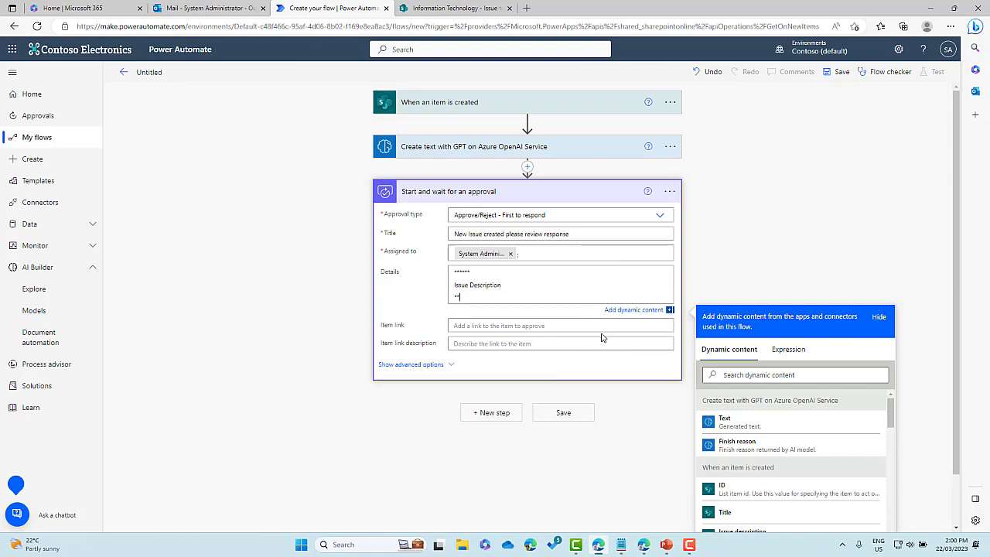
{"action": "type", "text": "*****************"}
Even out the top divider and insert the Issue description token followed by another divider.
{"action": "left_click_drag", "start_coordinate": [523, 296], "coordinate": [451, 297]}
{"action": "key", "text": "ctrl+c"}
{"action": "double_click", "coordinate": [479, 270]}
{"action": "key", "text": "ctrl+v"}
{"action": "key", "text": "Return"}
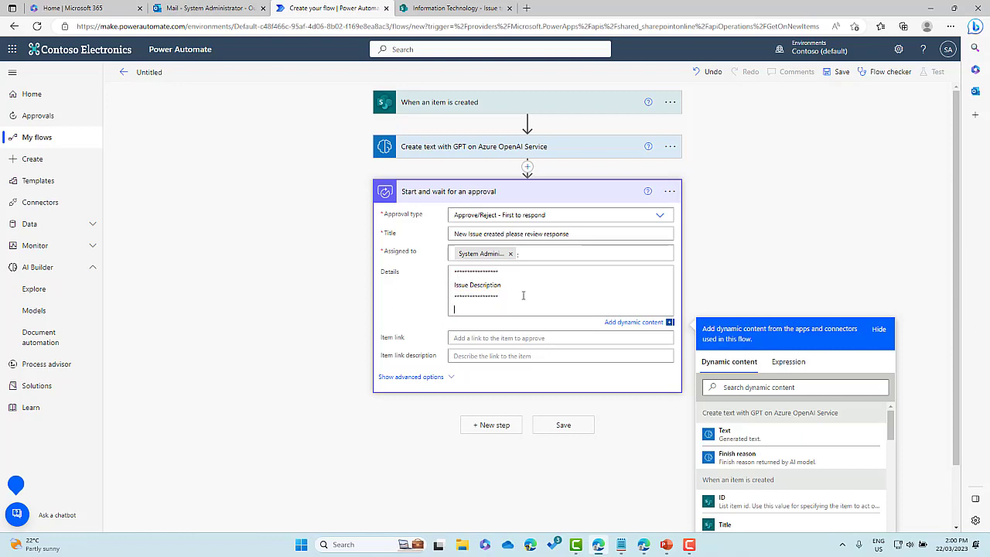
{"action": "scroll", "coordinate": [769, 512], "scroll_direction": "down", "scroll_amount": 1}
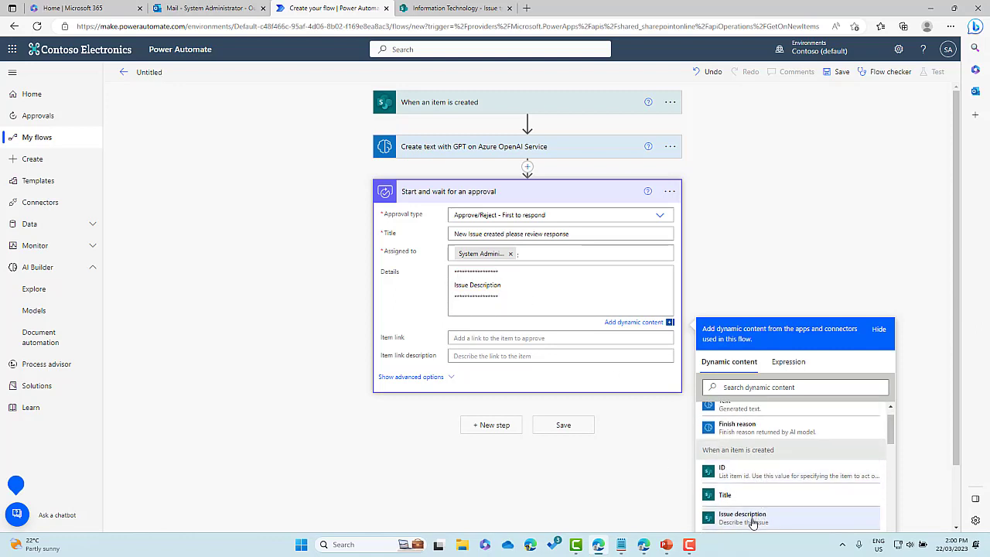
{"action": "left_click", "coordinate": [768, 514]}
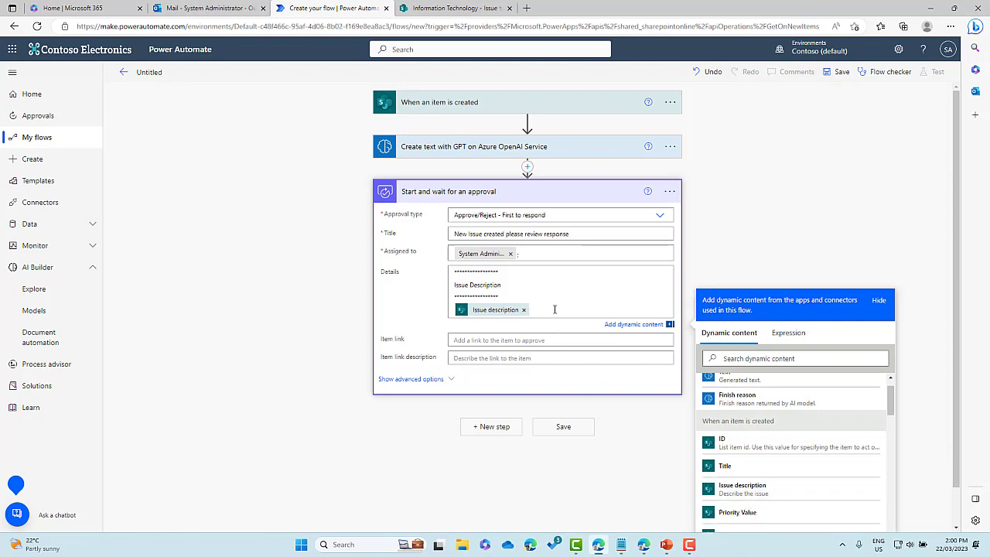
{"action": "key", "text": "Return"}
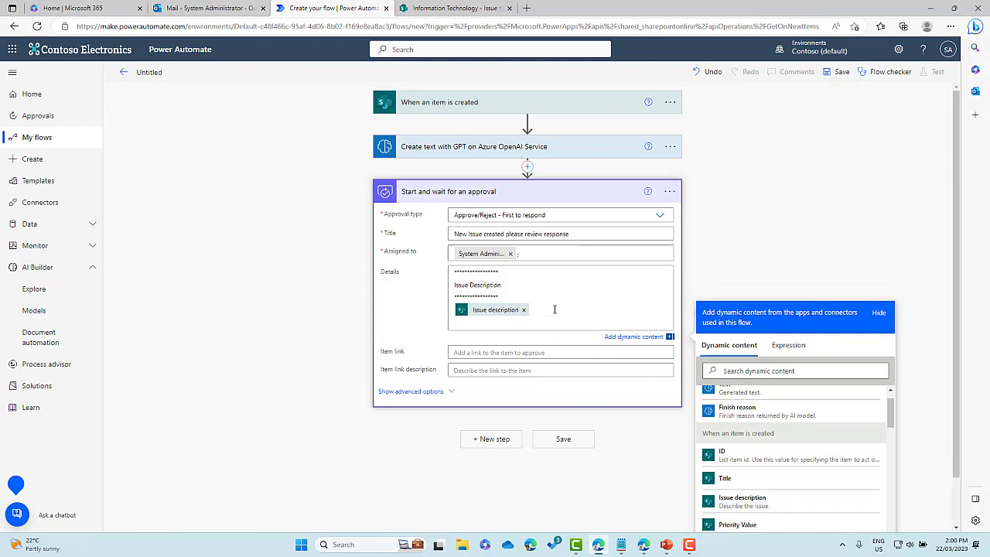
{"action": "type", "text": "**********************************"}
{"action": "key", "text": "Return"}
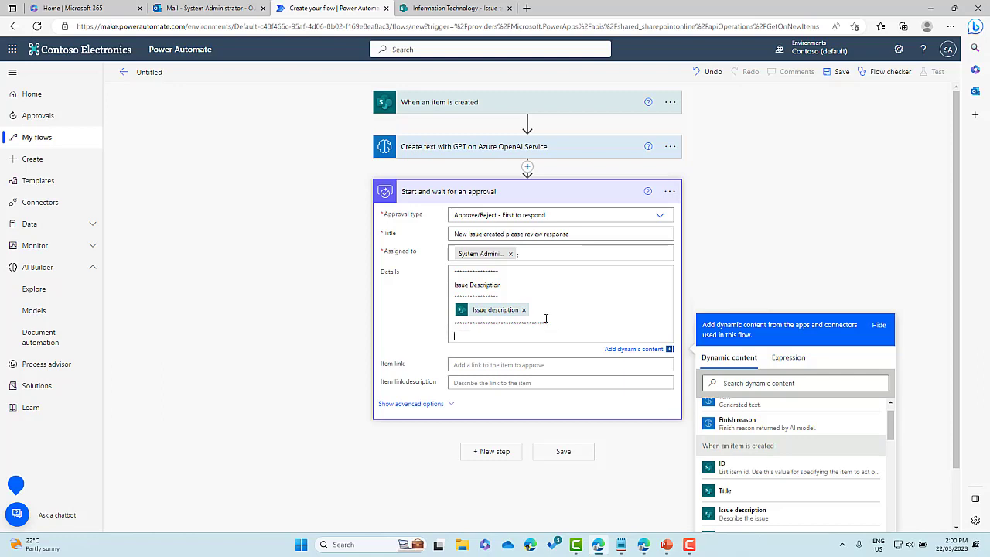
Add an 'Automated Response' heading, a divider, and the GPT Text token to the approval details.
{"action": "type", "text": "Automated Response"}
{"action": "key", "text": "Return"}
{"action": "type", "text": "*********************************"}
{"action": "key", "text": "Return"}
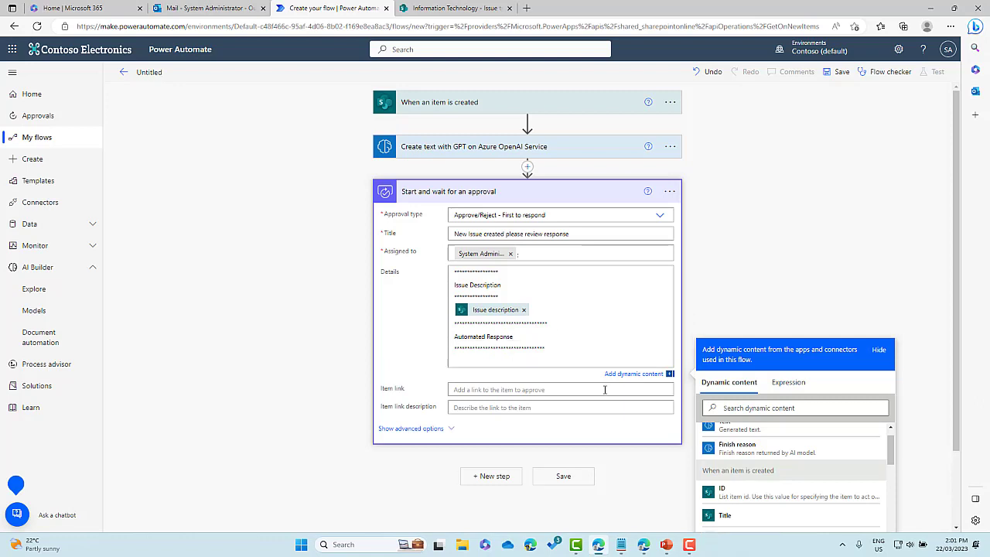
{"action": "left_click", "coordinate": [762, 430]}
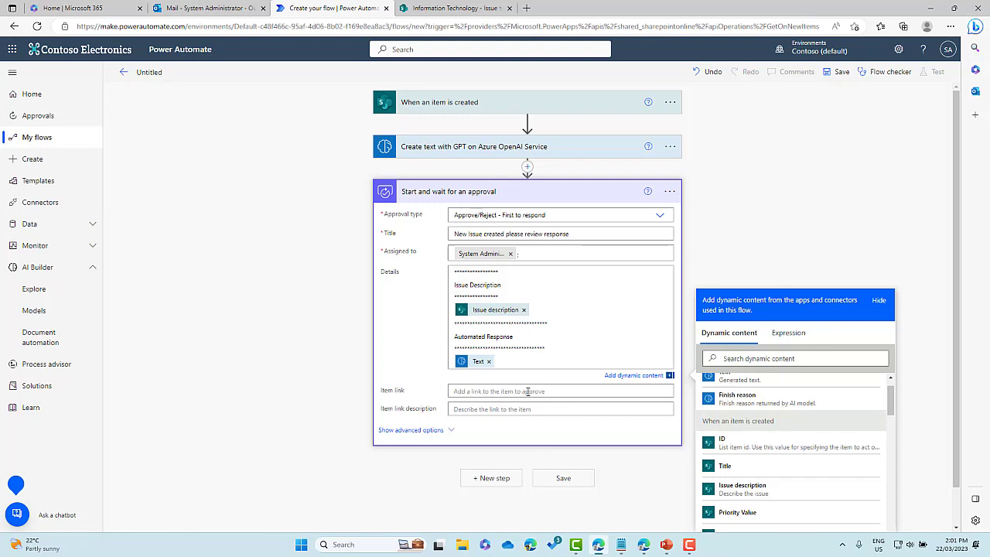
{"action": "scroll", "coordinate": [530, 392], "scroll_direction": "down", "scroll_amount": 1}
Add a Condition after the approval testing whether Outcome is equal to Approve.
{"action": "left_click", "coordinate": [497, 438]}
{"action": "left_click", "coordinate": [446, 282]}
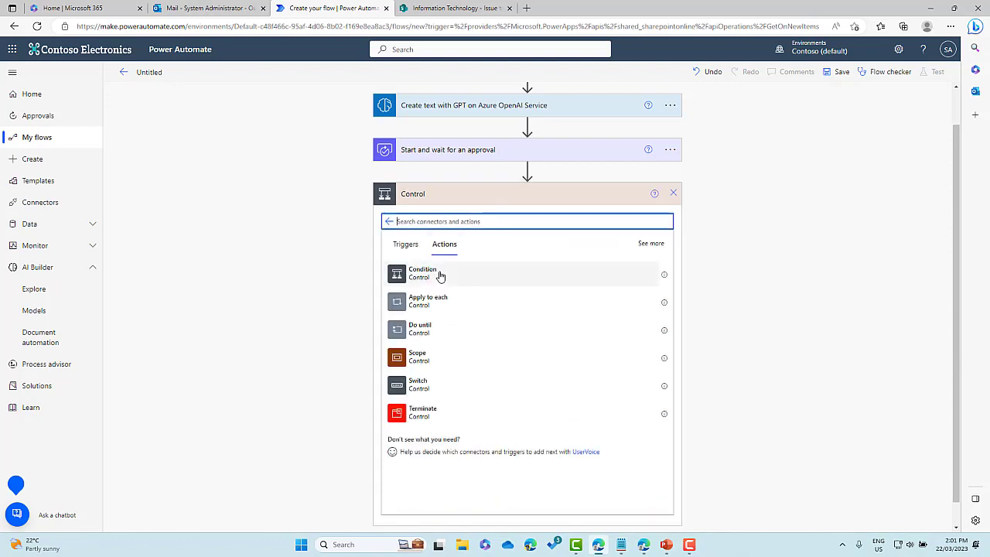
{"action": "left_click", "coordinate": [440, 276]}
{"action": "left_click", "coordinate": [439, 265]}
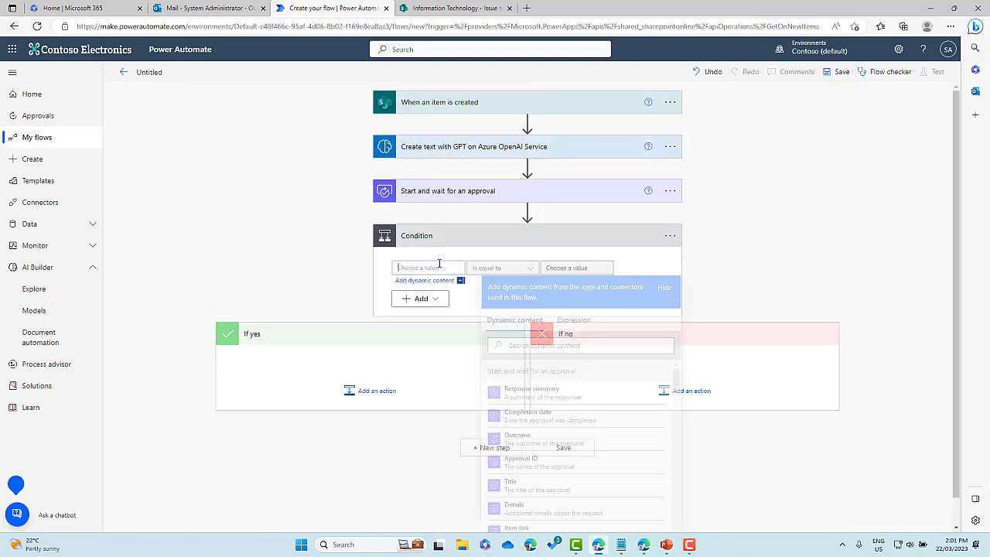
{"action": "left_click", "coordinate": [551, 438]}
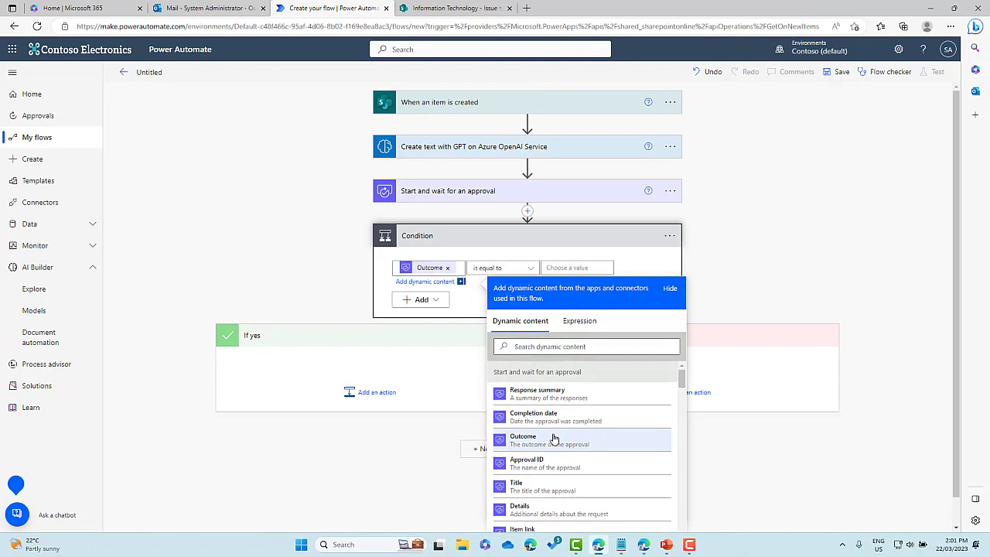
{"action": "left_click", "coordinate": [561, 267]}
{"action": "type", "text": "Approve"}
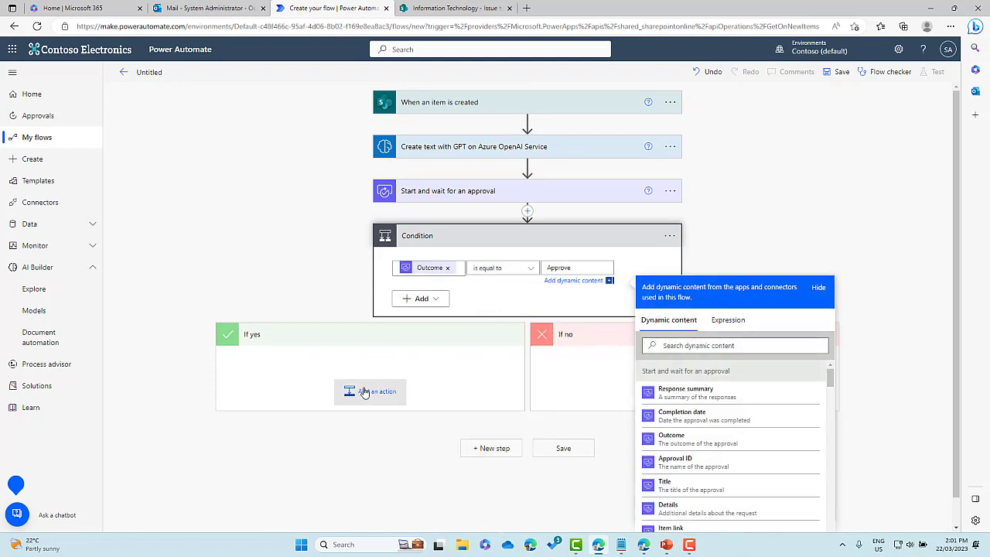
{"action": "left_click", "coordinate": [365, 392]}
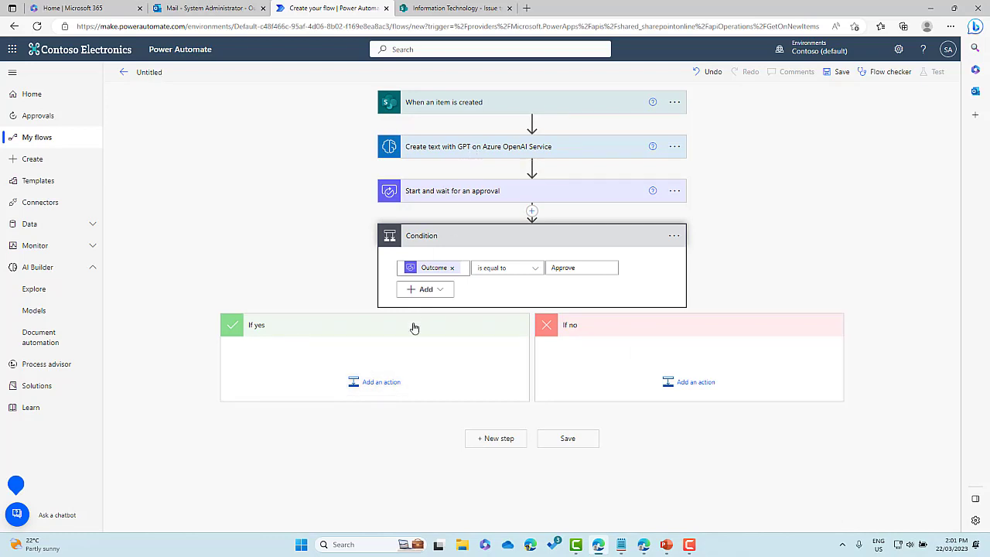
In the If yes branch, add Send an email (V2) addressed to the item's Created By Email.
{"action": "left_click", "coordinate": [381, 383]}
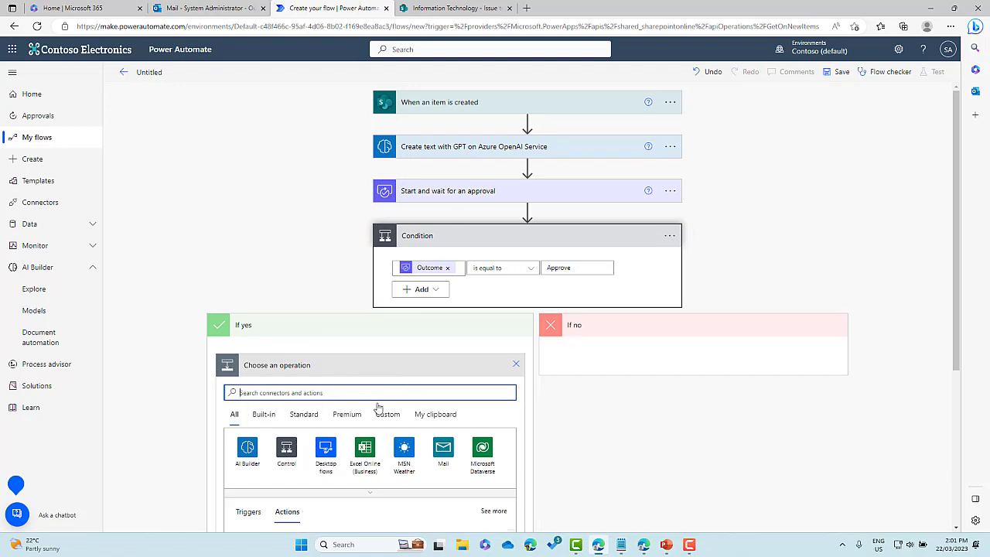
{"action": "type", "text": "send email"}
{"action": "scroll", "coordinate": [360, 421], "scroll_direction": "down", "scroll_amount": 3}
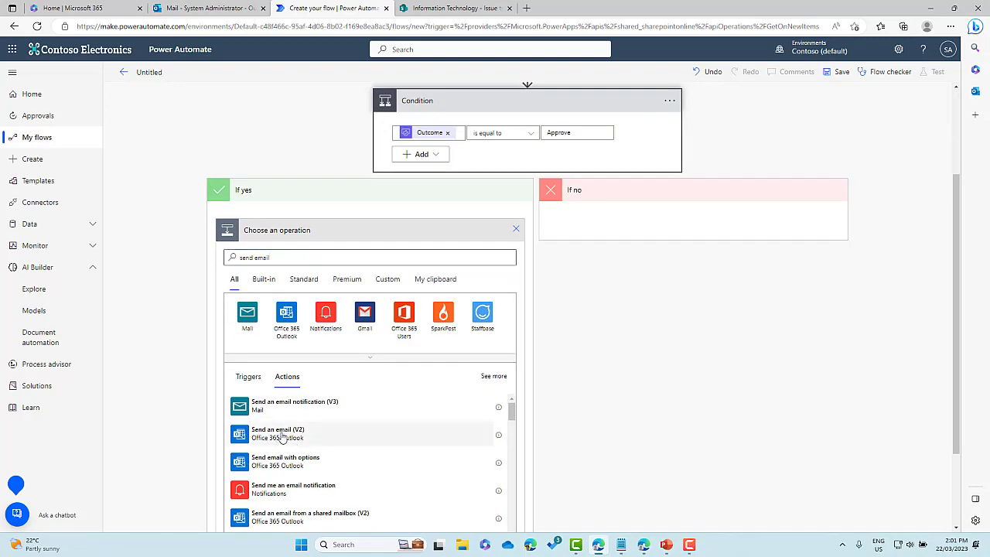
{"action": "left_click", "coordinate": [301, 429]}
{"action": "left_click", "coordinate": [323, 329]}
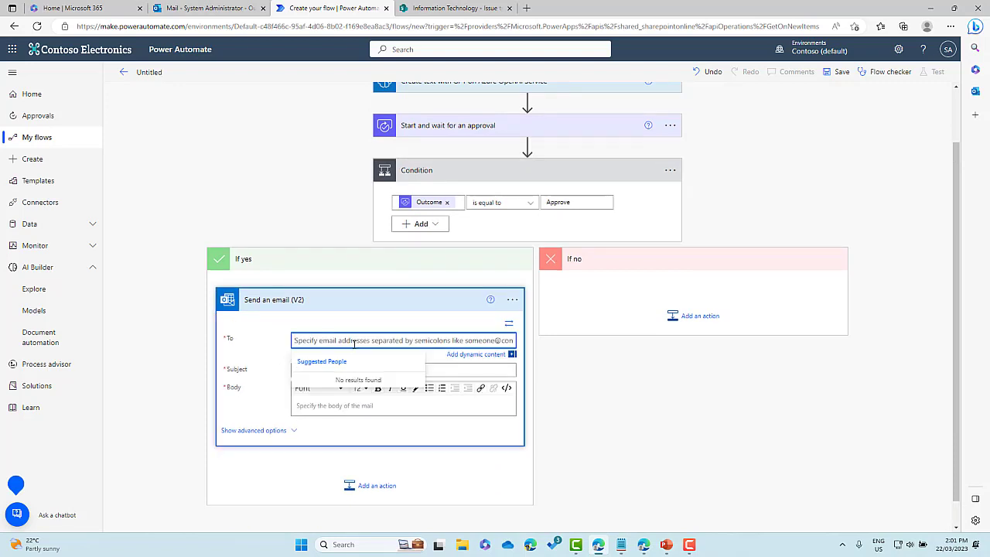
{"action": "left_click", "coordinate": [468, 354]}
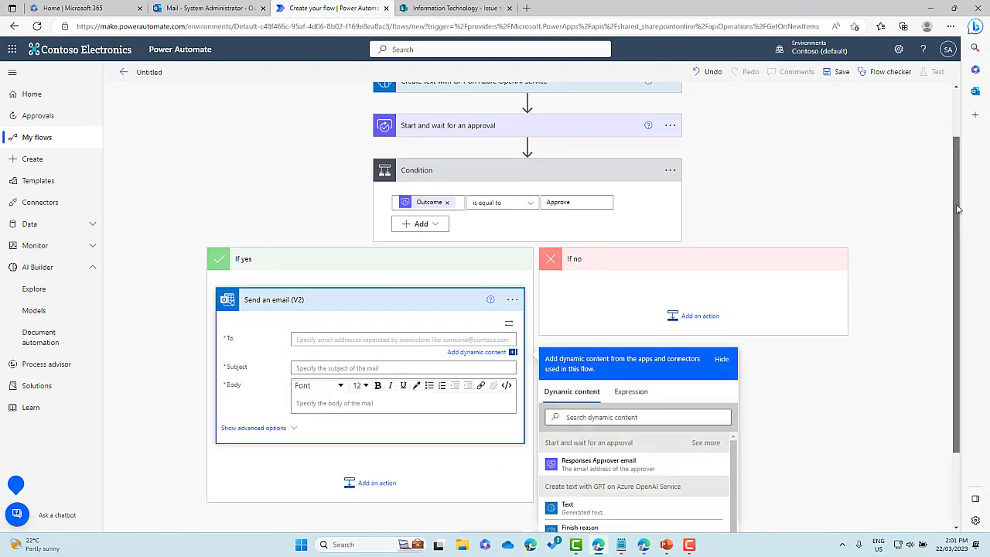
{"action": "scroll", "coordinate": [958, 294], "scroll_direction": "down", "scroll_amount": 2}
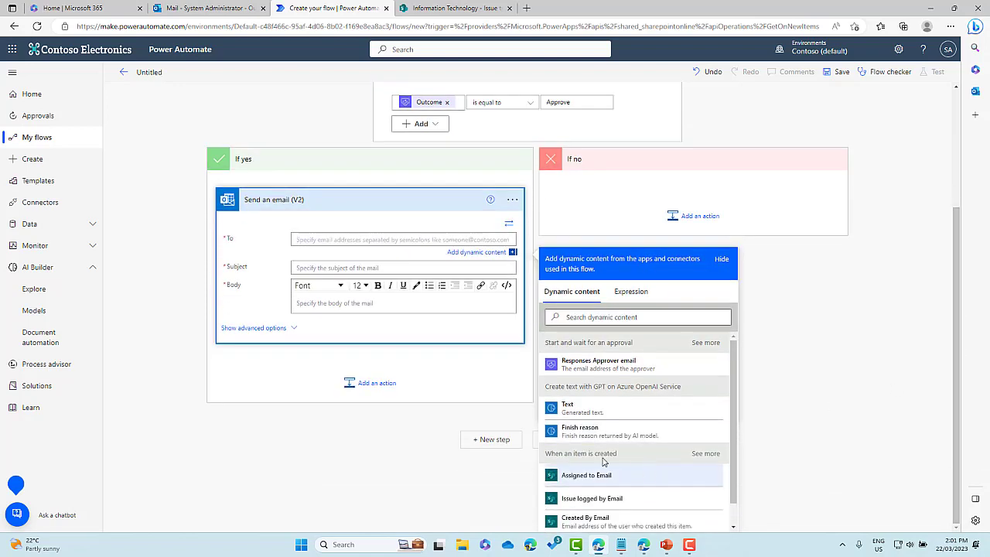
{"action": "scroll", "coordinate": [598, 464], "scroll_direction": "down", "scroll_amount": 1}
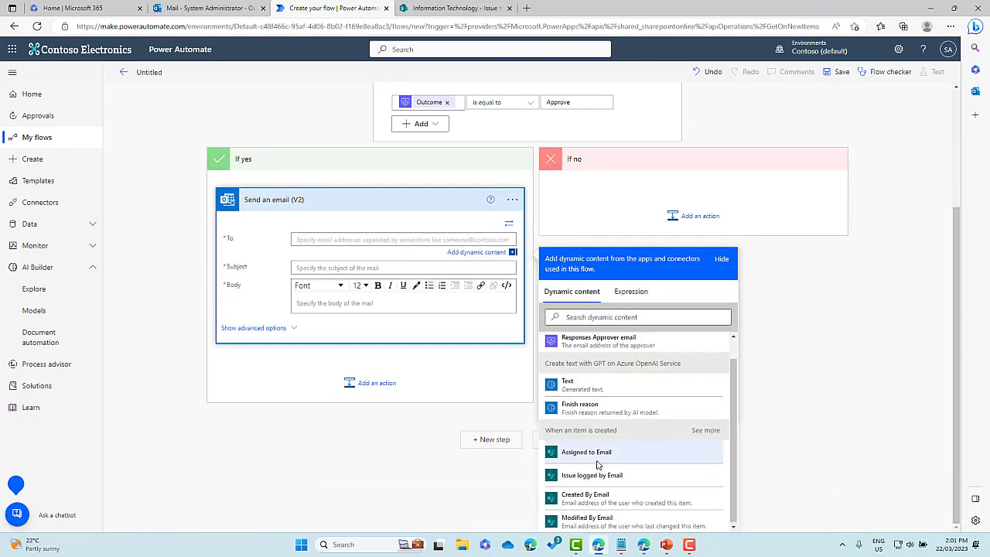
{"action": "left_click", "coordinate": [582, 499]}
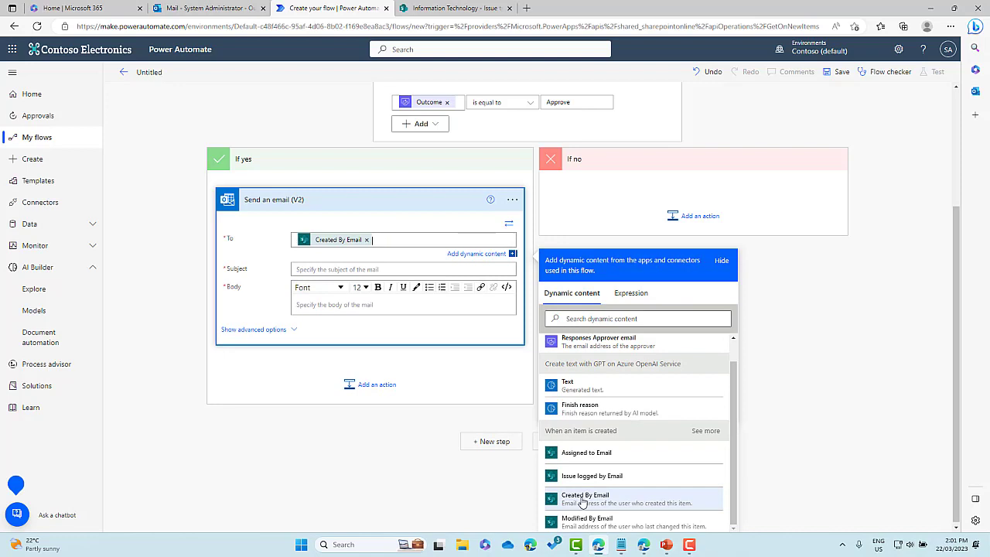
Set the email subject to 'Title - submitted' and start the body with 'Hi there,'.
{"action": "left_click", "coordinate": [318, 266]}
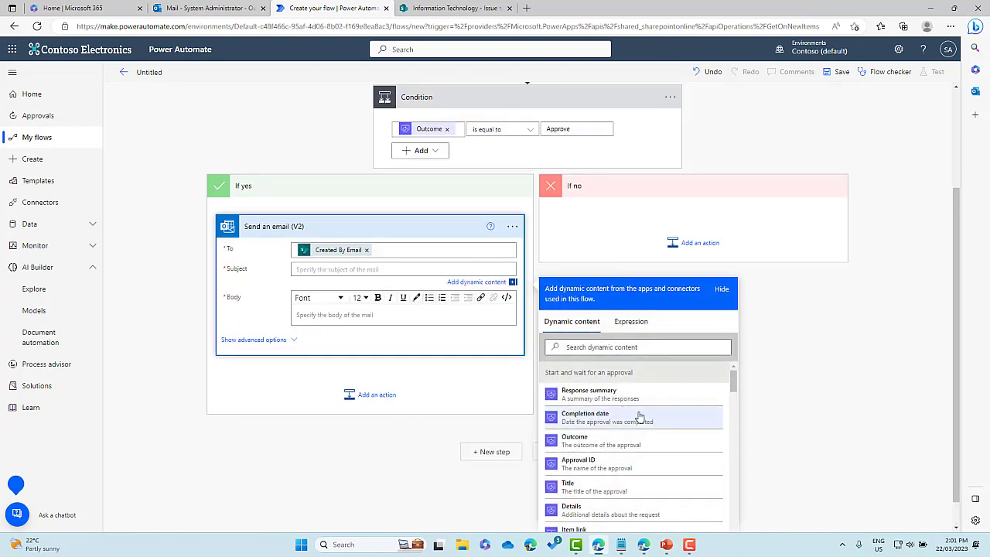
{"action": "left_click_drag", "start_coordinate": [734, 380], "coordinate": [733, 435]}
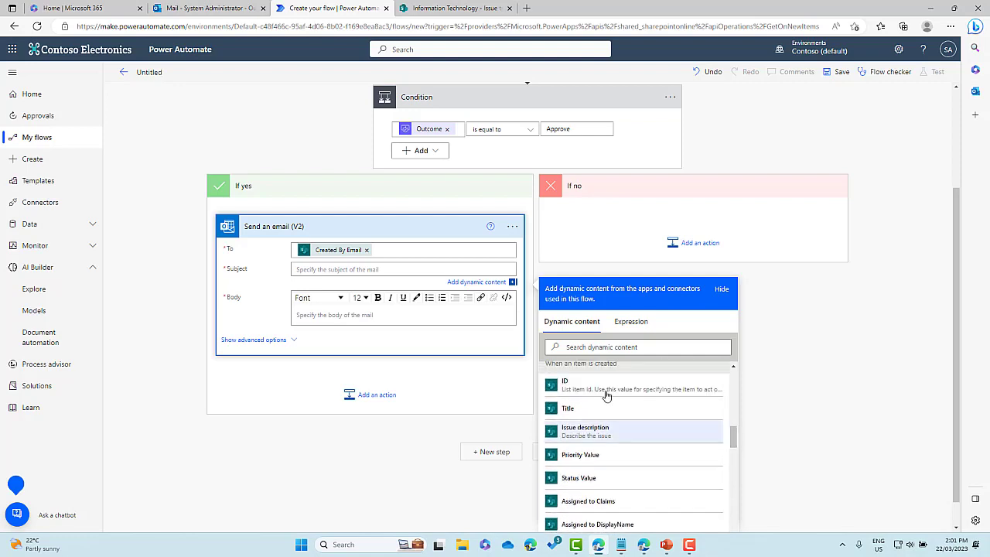
{"action": "left_click", "coordinate": [568, 409]}
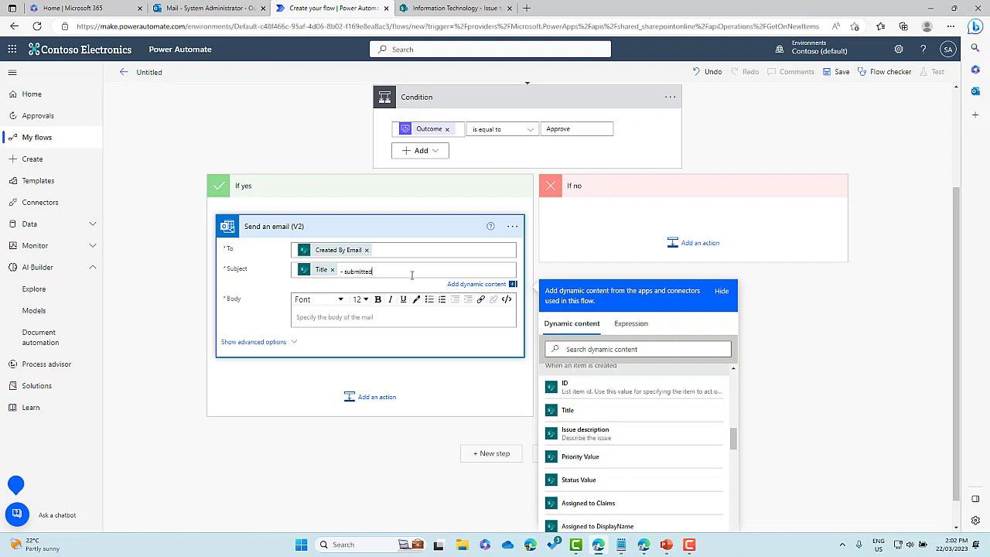
{"action": "left_click", "coordinate": [323, 317]}
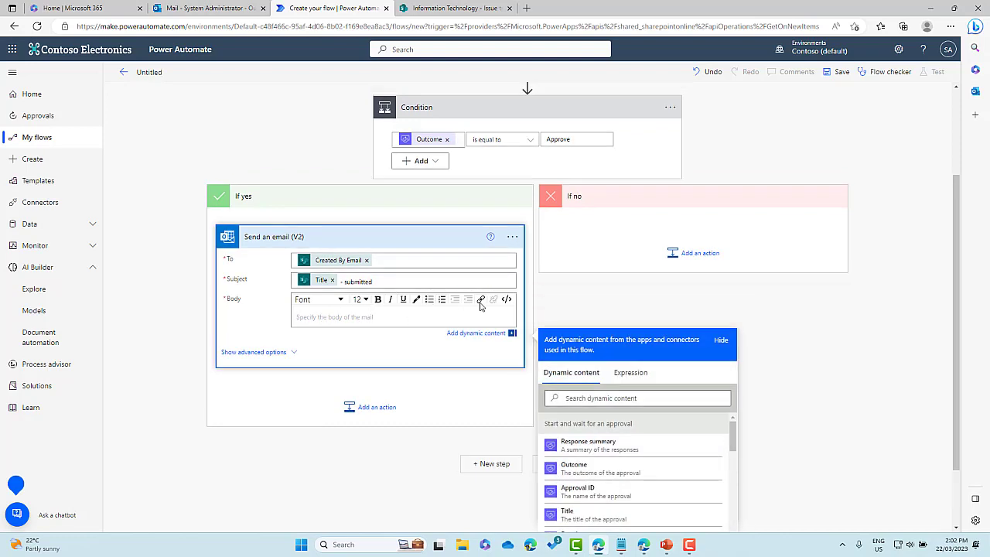
{"action": "type", "text": "Hi there,"}
{"action": "key", "text": "Return"}
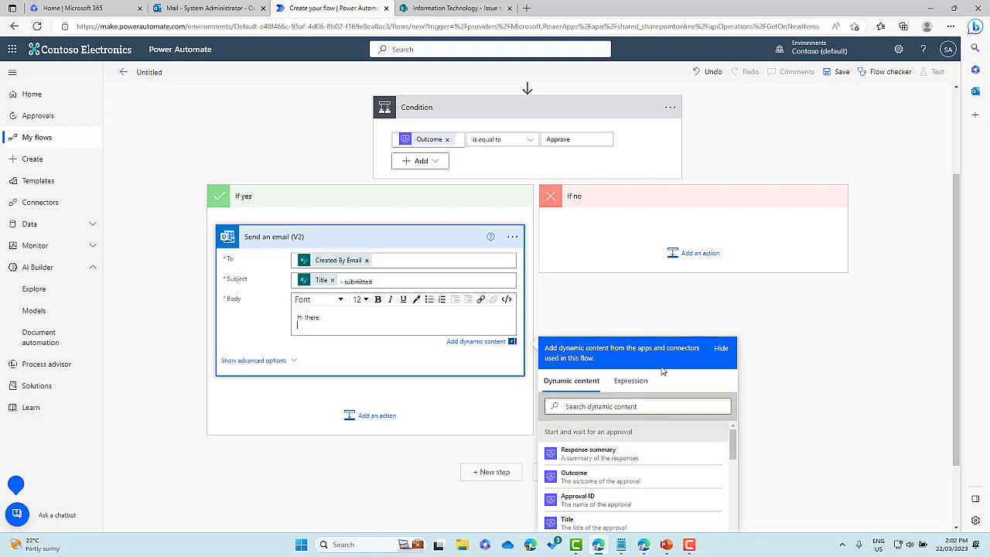
Add the GPT Text and a 'Thanks, Contoso IT Team' sign-off to the body, then save the flow.
{"action": "scroll", "coordinate": [805, 403], "scroll_direction": "down", "scroll_amount": 1}
{"action": "left_click", "coordinate": [665, 317]}
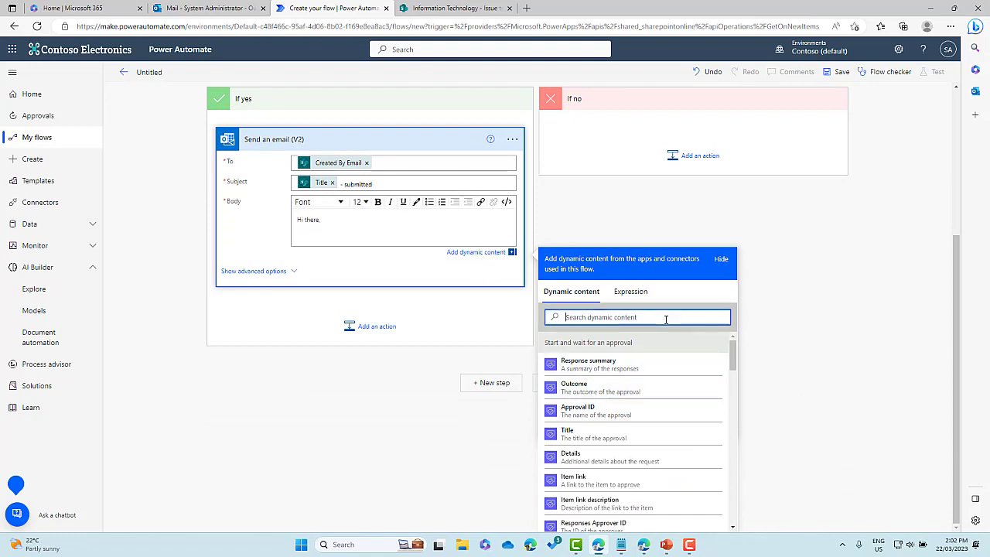
{"action": "type", "text": "text"}
{"action": "left_click", "coordinate": [580, 369]}
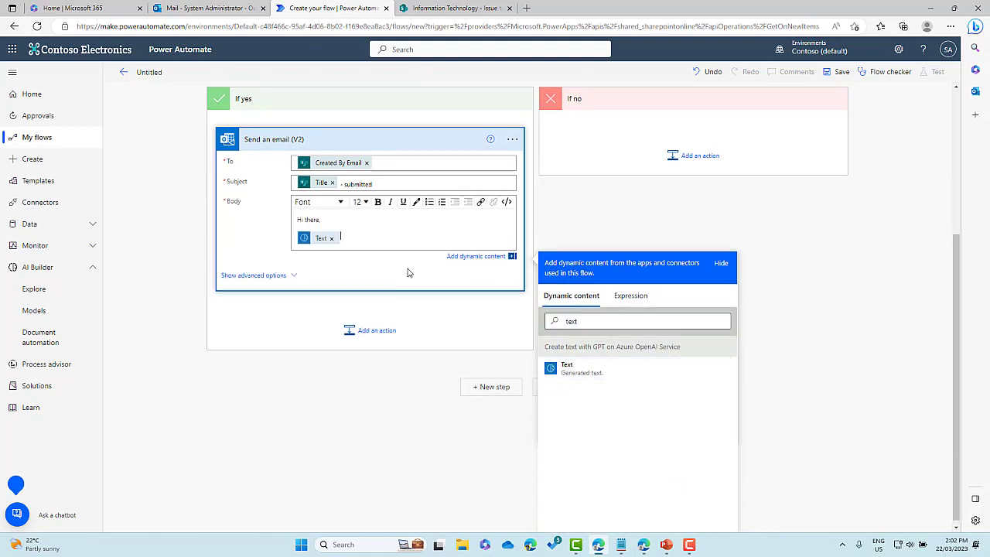
{"action": "key", "text": "Return"}
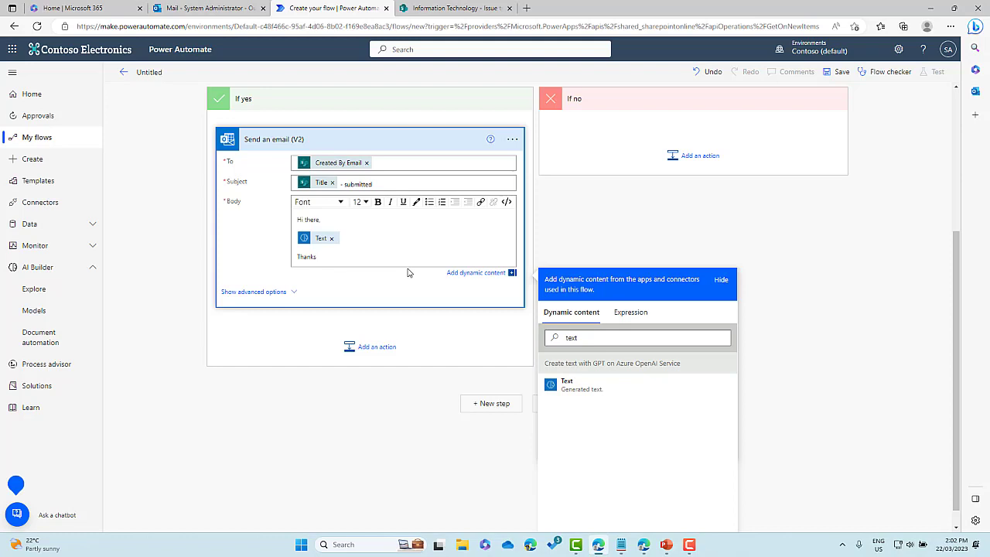
{"action": "key", "text": "Return"}
{"action": "type", "text": "Contoso IT Team"}
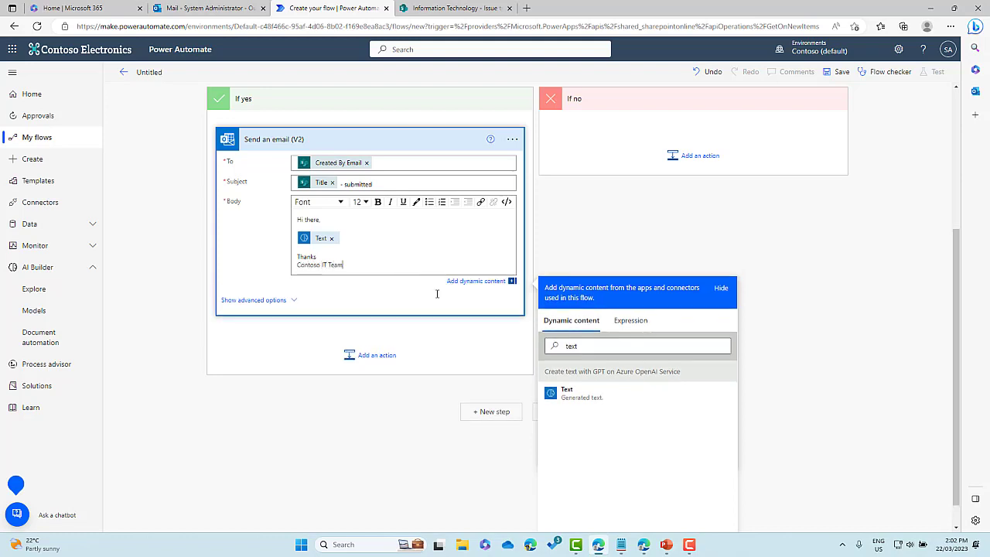
{"action": "left_click", "coordinate": [606, 233]}
{"action": "scroll", "coordinate": [605, 232], "scroll_direction": "up", "scroll_amount": 2}
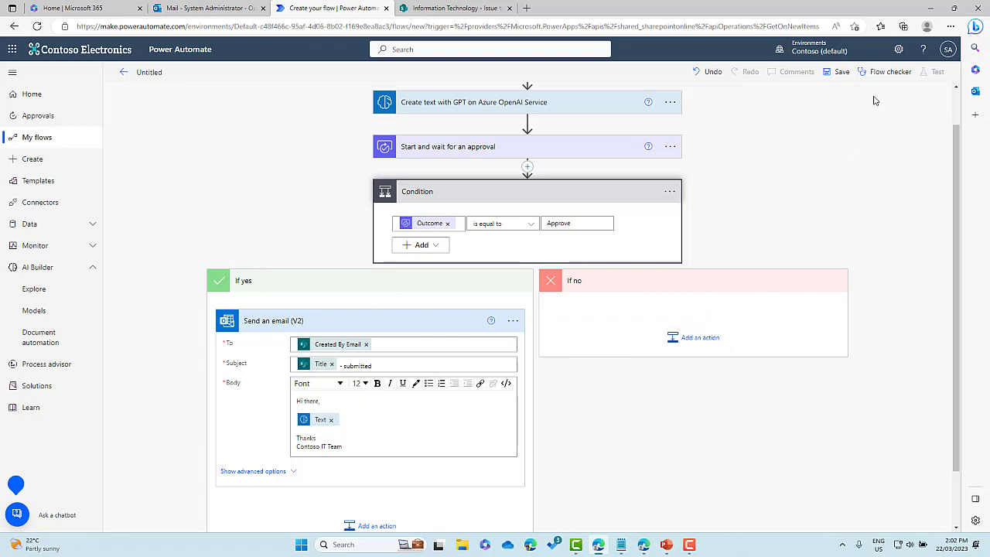
{"action": "left_click", "coordinate": [839, 73]}
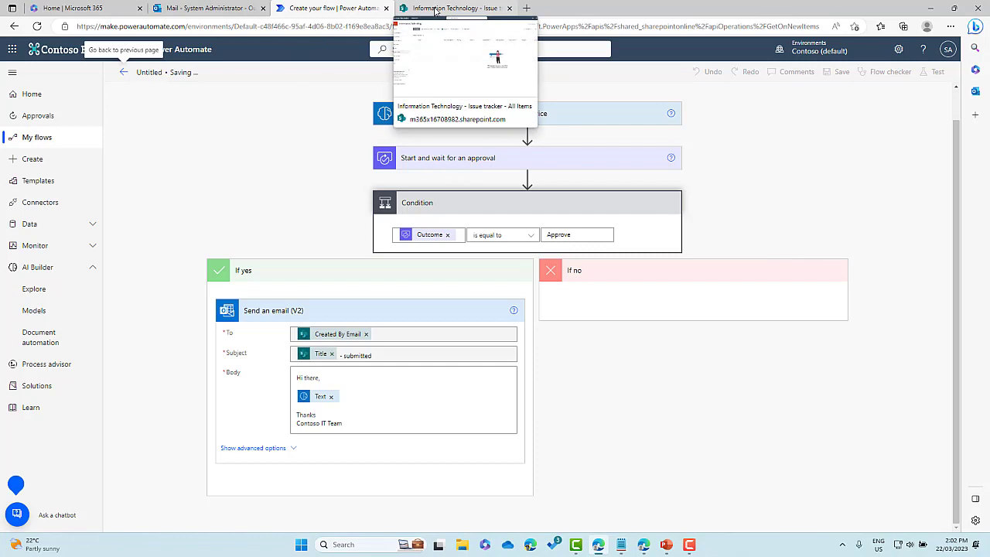
Run a manual test of the flow so it waits for a new list item.
{"action": "scroll", "coordinate": [240, 164], "scroll_direction": "up", "scroll_amount": 1}
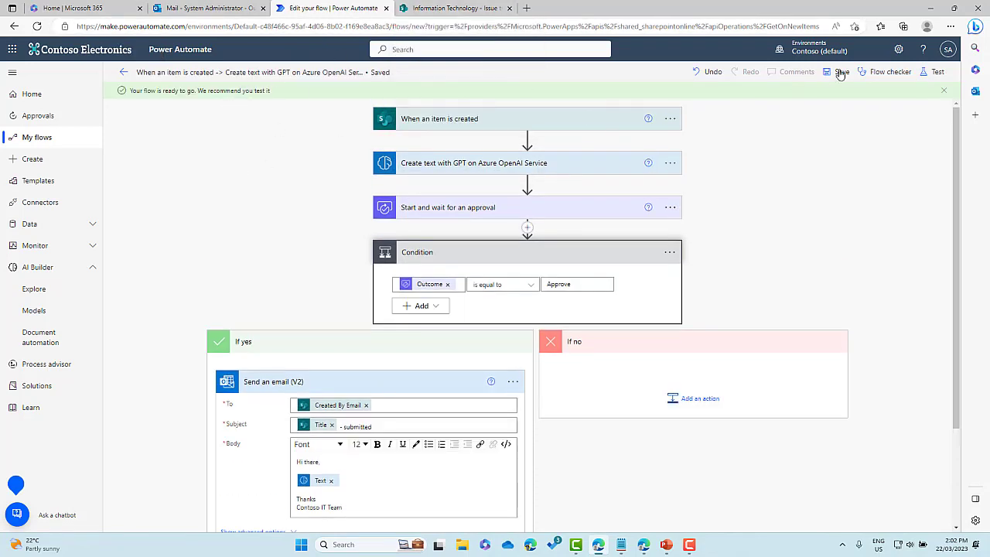
{"action": "left_click", "coordinate": [936, 72]}
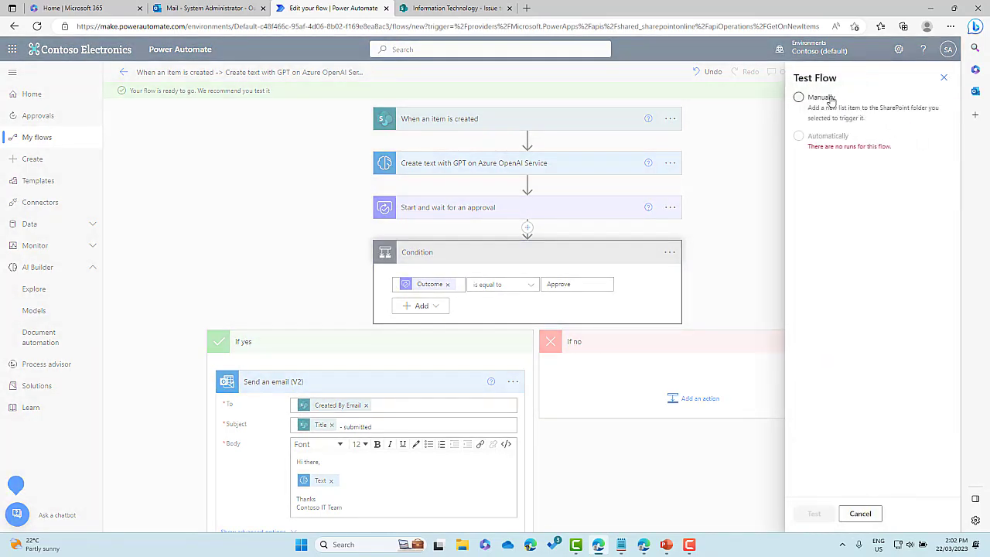
{"action": "left_click", "coordinate": [828, 99]}
{"action": "left_click", "coordinate": [812, 515]}
Start a new Issue tracker item 'OneDrive is not Syncing' with pasted description and High priority.
{"action": "left_click", "coordinate": [467, 11]}
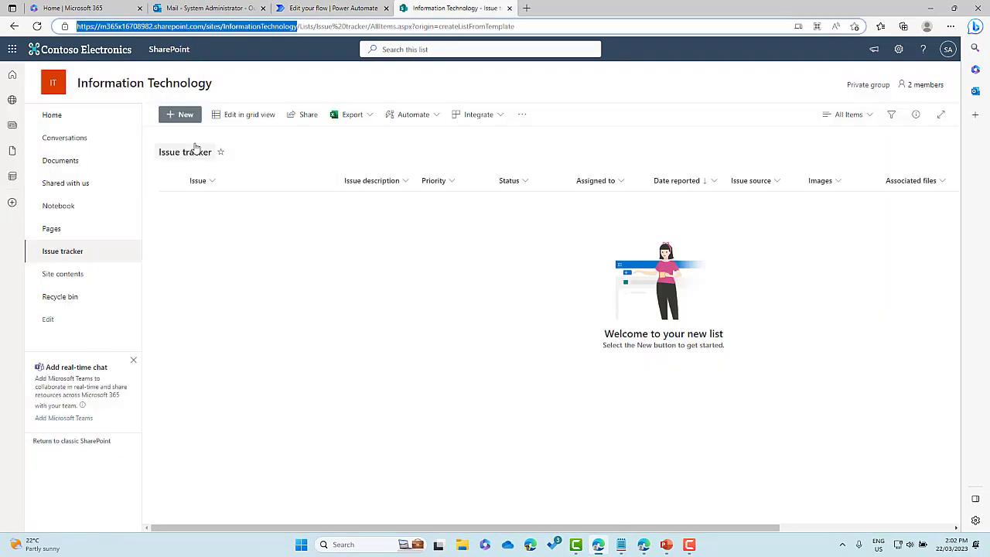
{"action": "left_click", "coordinate": [185, 115]}
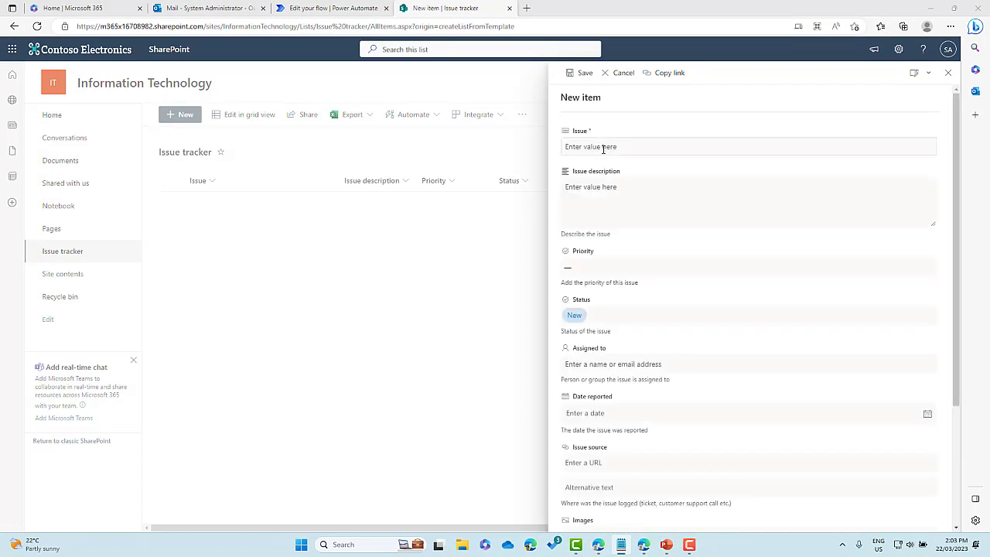
{"action": "left_click", "coordinate": [604, 147]}
{"action": "type", "text": "OneDrive is not Syncing"}
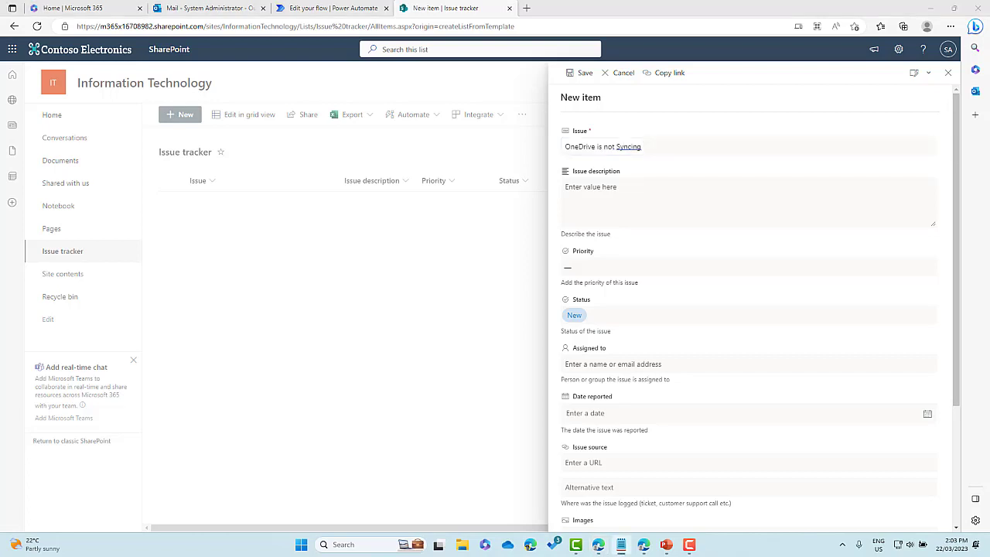
{"action": "left_click", "coordinate": [639, 197]}
{"action": "type", "text": "I am having a problem with my OneDrive for Business not syncing. This is causing issues where I am not working on the correct version of the Document. I have shared documents with others and they are making changes that are not reflected in what I am working on."}
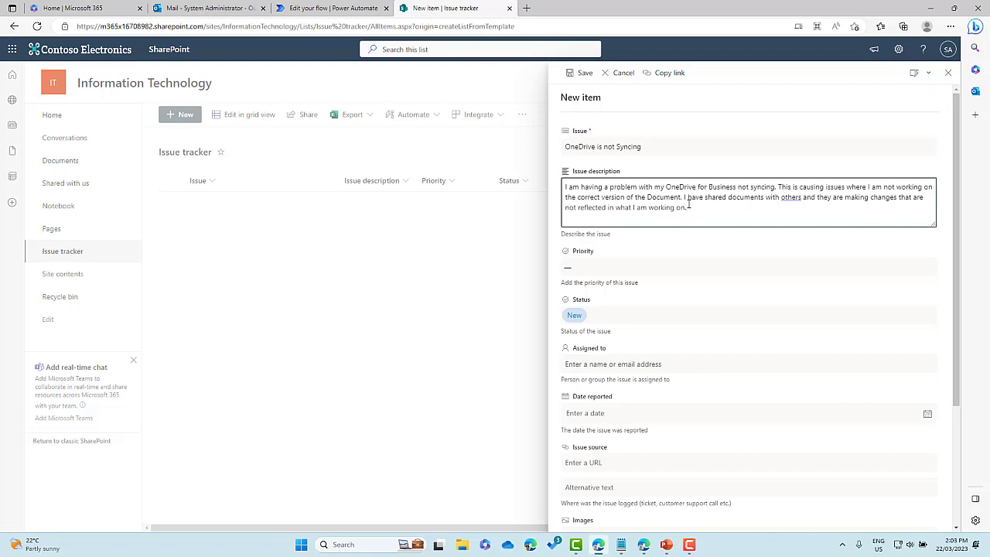
{"action": "left_click", "coordinate": [609, 269]}
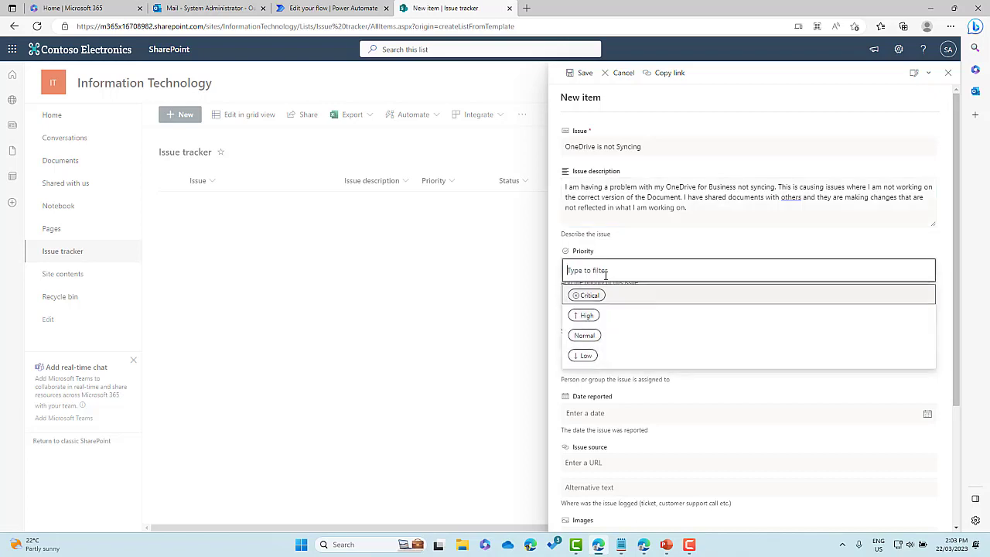
{"action": "left_click", "coordinate": [594, 315]}
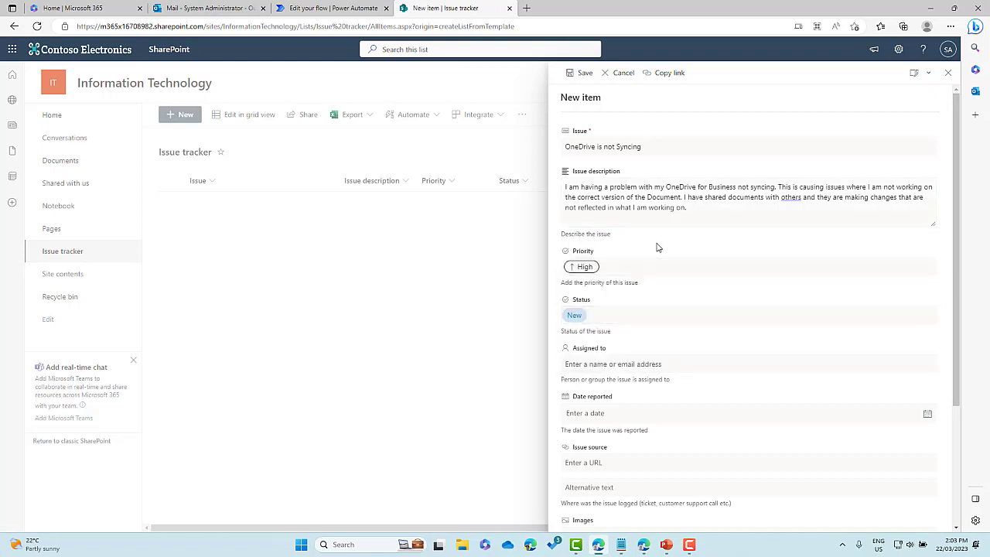
{"action": "scroll", "coordinate": [656, 246], "scroll_direction": "down", "scroll_amount": 1}
Assign the issue to System Administrator, set a colleague as the issue logger, and save the item.
{"action": "left_click", "coordinate": [630, 296]}
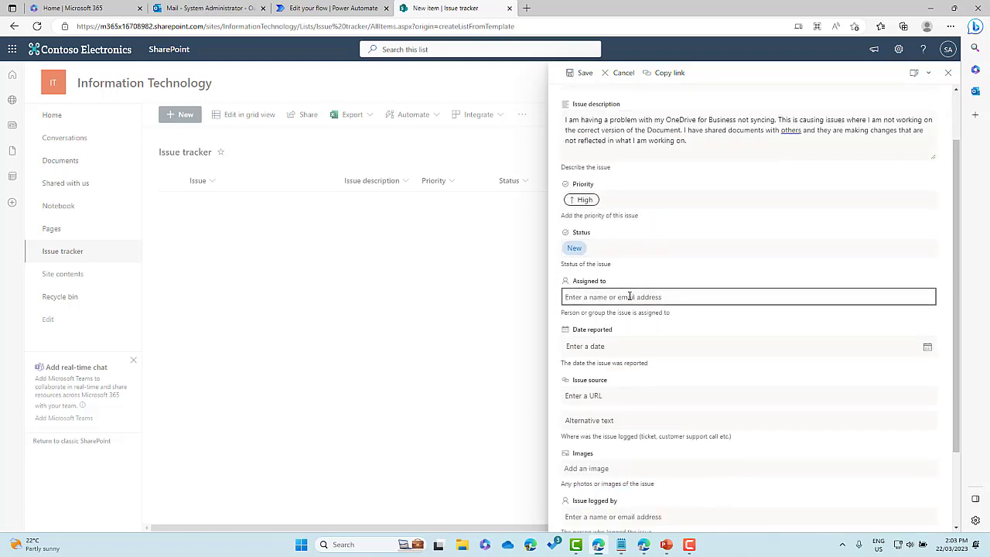
{"action": "type", "text": "megan"}
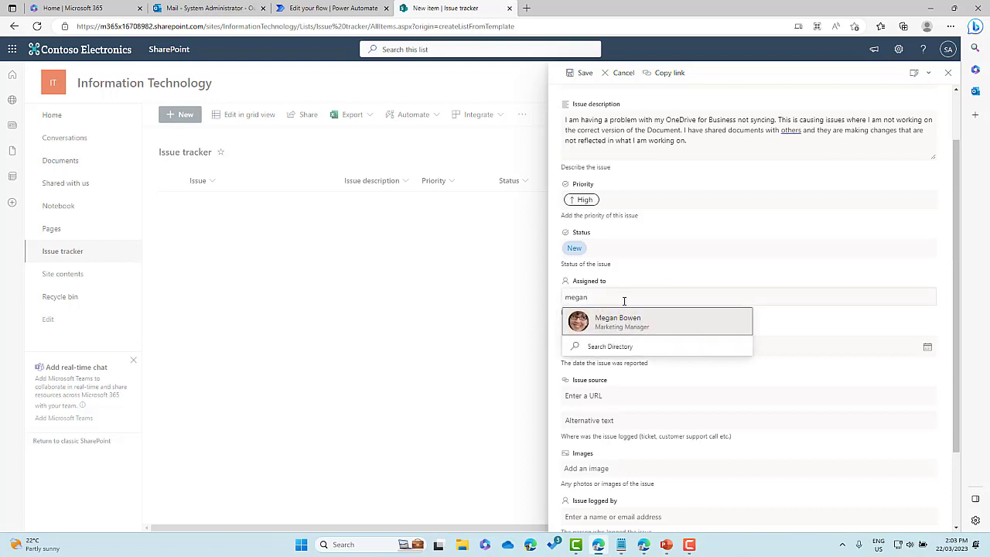
{"action": "left_click_drag", "start_coordinate": [624, 299], "coordinate": [534, 303]}
{"action": "type", "text": "sys"}
{"action": "left_click", "coordinate": [589, 322]}
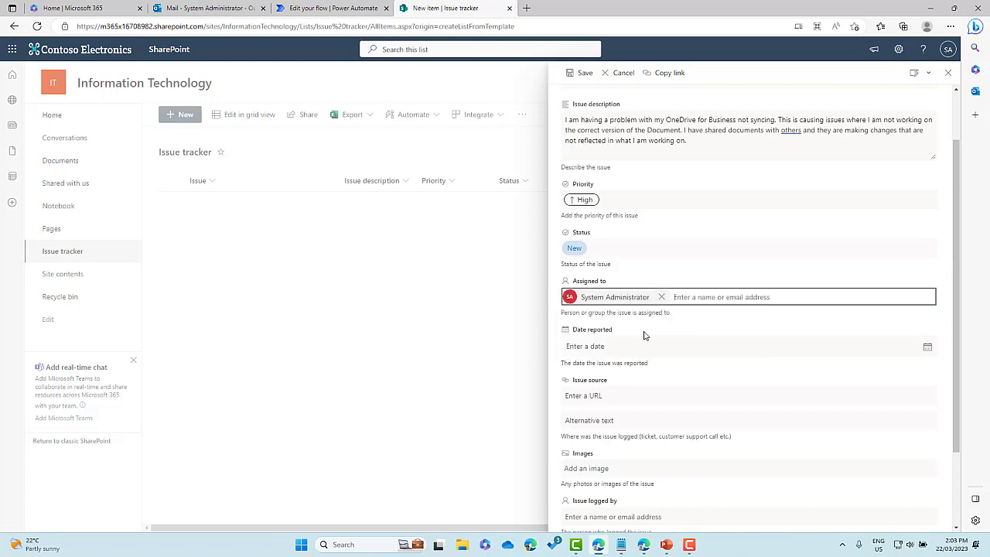
{"action": "scroll", "coordinate": [644, 334], "scroll_direction": "down", "scroll_amount": 3}
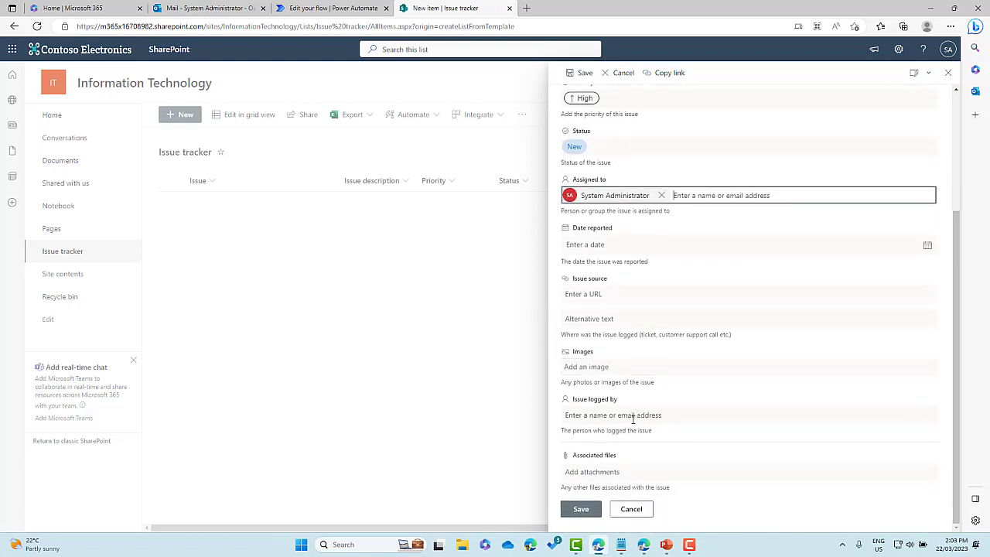
{"action": "left_click", "coordinate": [633, 416]}
{"action": "type", "text": "mega"}
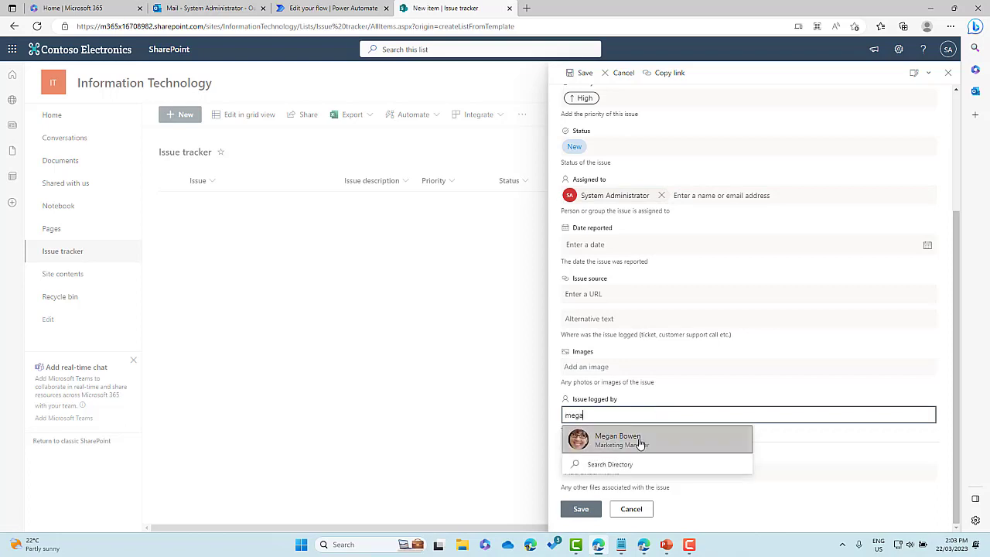
{"action": "left_click", "coordinate": [643, 441]}
{"action": "left_click", "coordinate": [699, 384]}
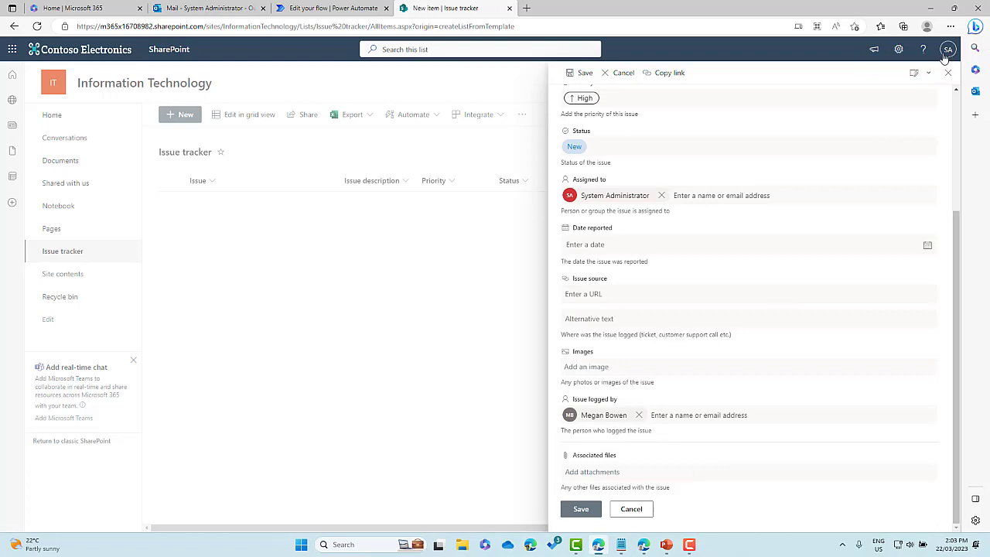
{"action": "left_click", "coordinate": [581, 510]}
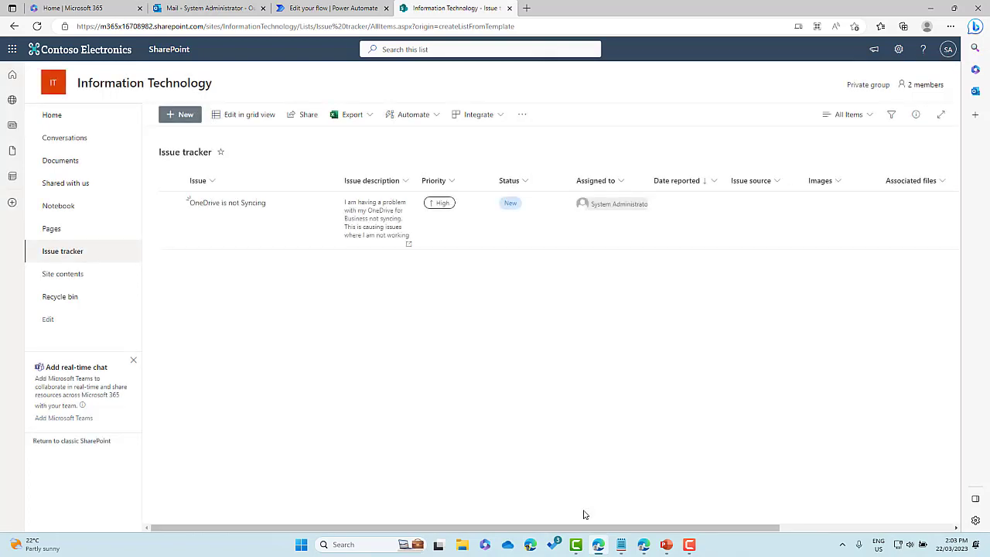
Check the run history and the inbox until the flow waits for approval and the request email arrives.
{"action": "left_click", "coordinate": [319, 9]}
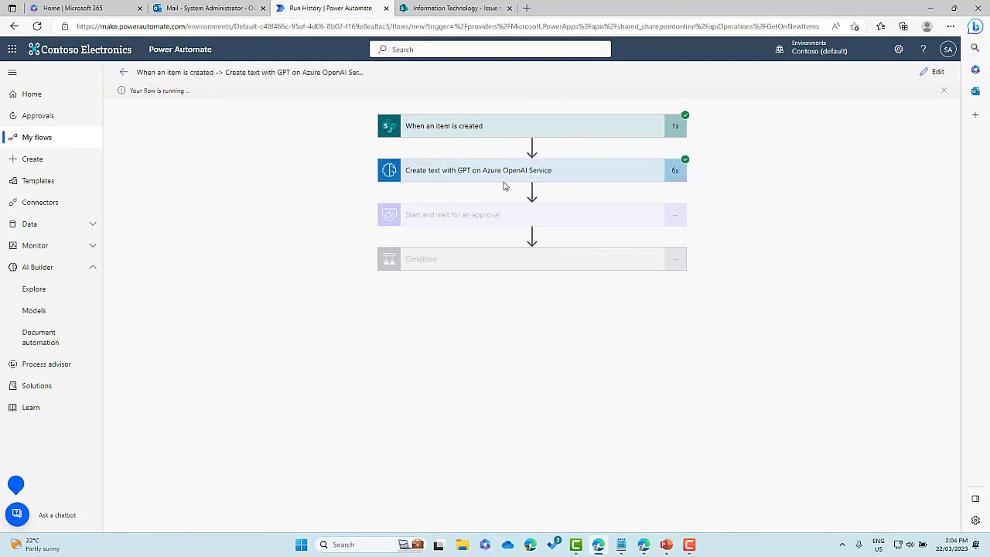
{"action": "left_click", "coordinate": [199, 8]}
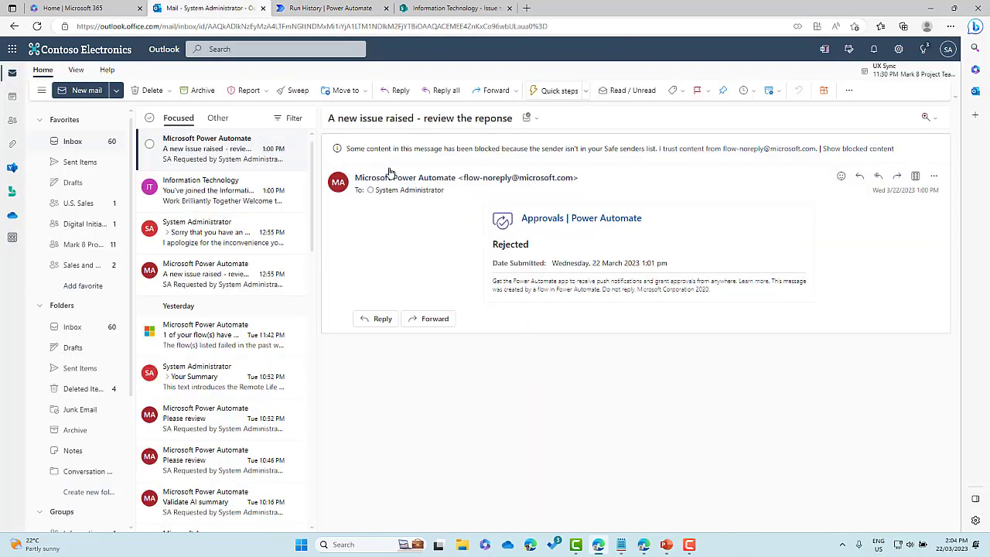
{"action": "left_click", "coordinate": [217, 195]}
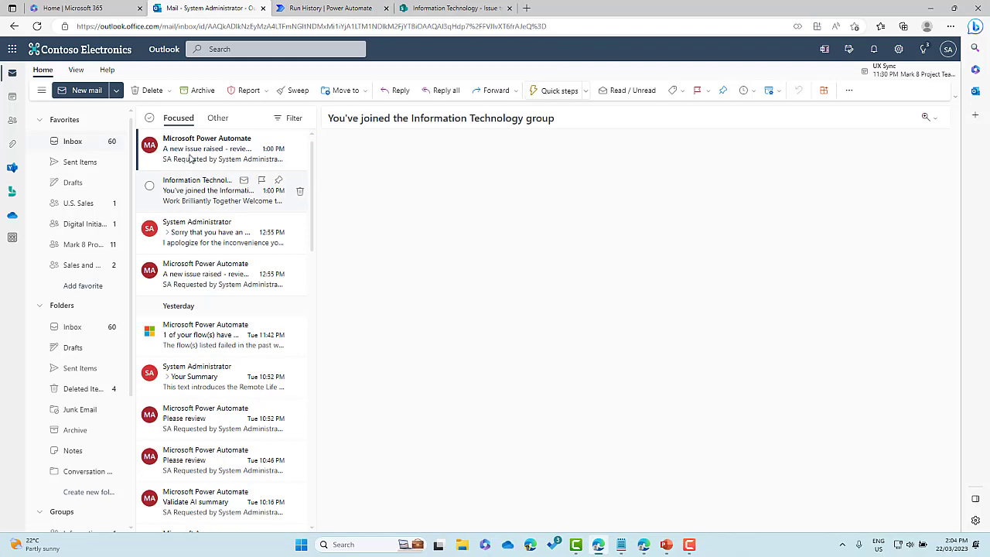
{"action": "key", "text": "Up"}
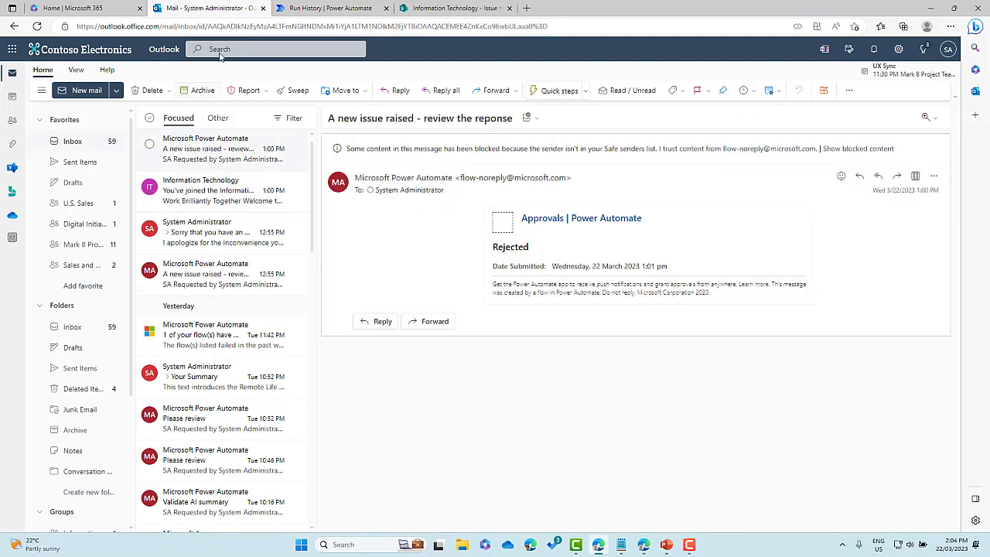
{"action": "left_click", "coordinate": [446, 9]}
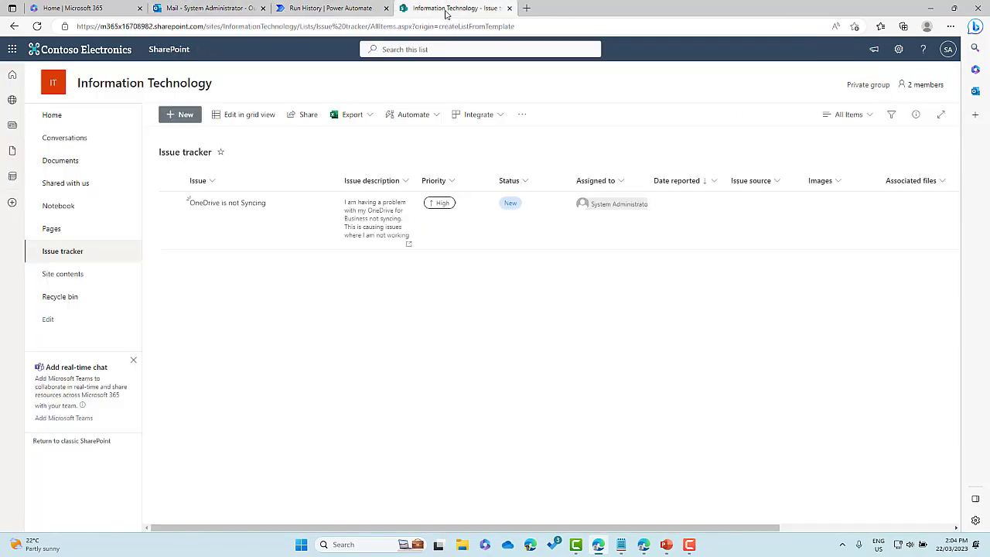
{"action": "left_click", "coordinate": [332, 8]}
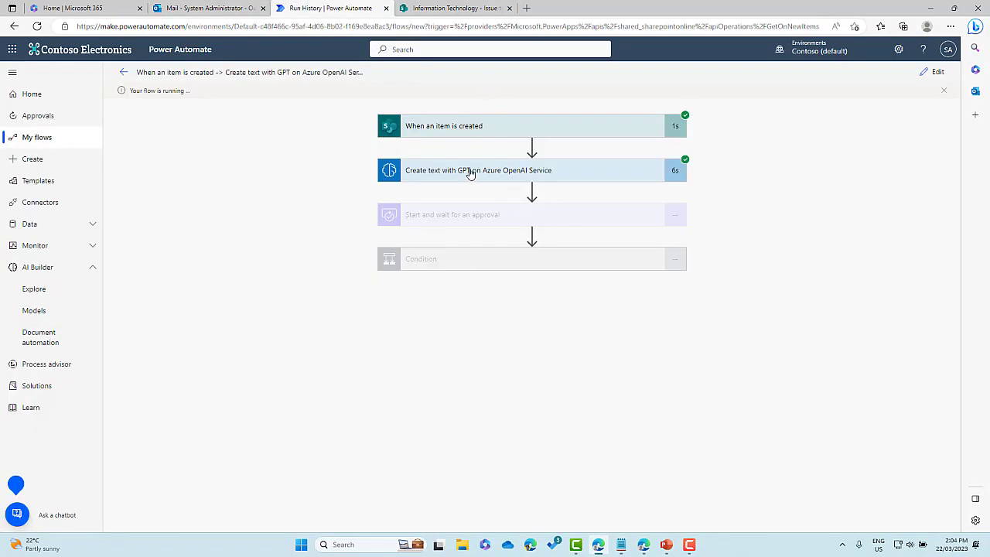
{"action": "left_click", "coordinate": [207, 9]}
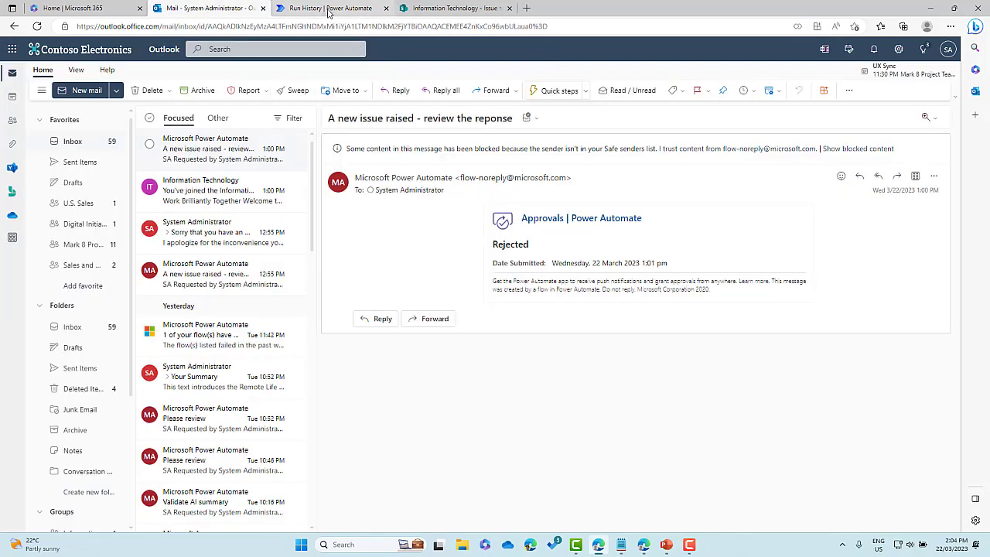
{"action": "left_click", "coordinate": [328, 10]}
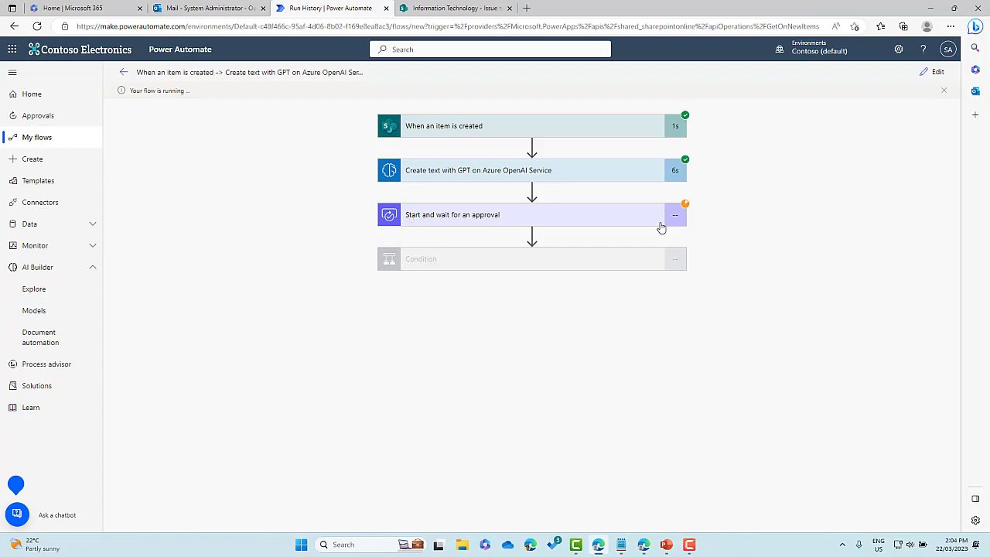
{"action": "left_click", "coordinate": [209, 8]}
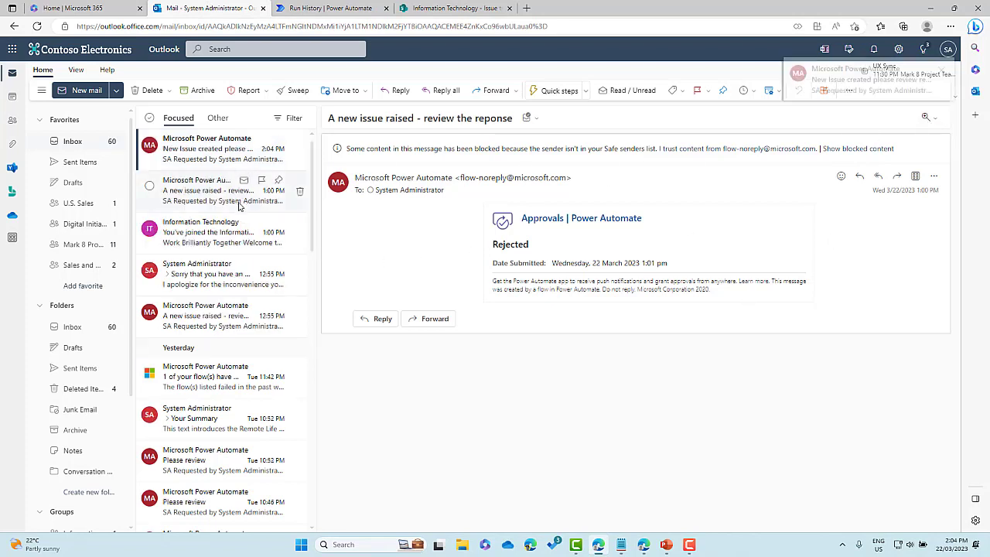
Open the 'New Issue created please review' email and read the issue description and Automated Response.
{"action": "left_click", "coordinate": [189, 155]}
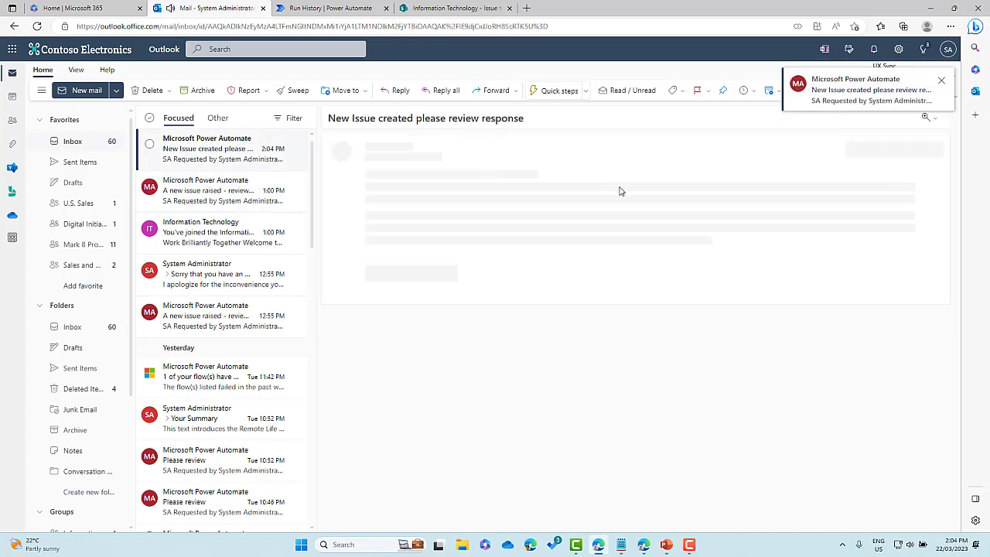
{"action": "scroll", "coordinate": [546, 282], "scroll_direction": "down", "scroll_amount": 1}
{"action": "left_click_drag", "start_coordinate": [492, 272], "coordinate": [732, 300]}
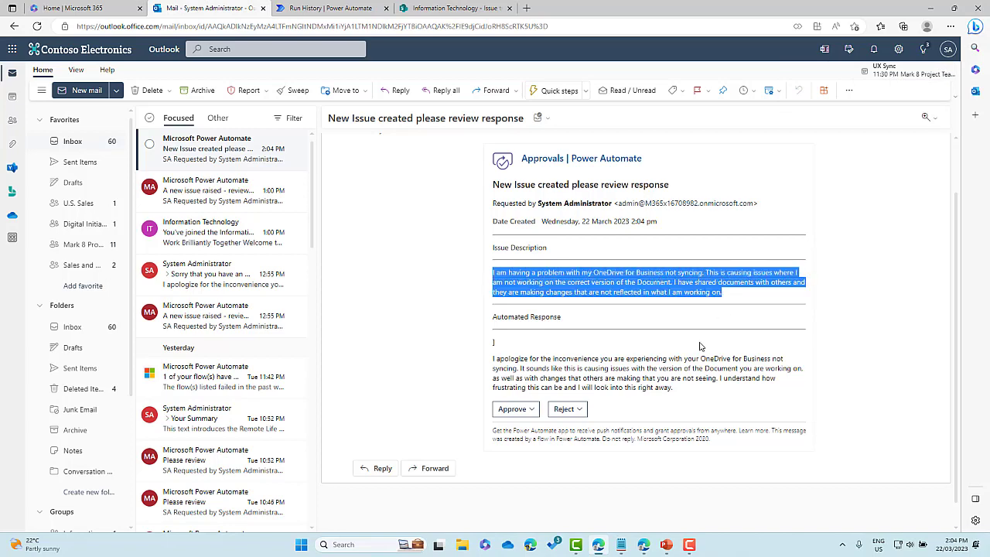
{"action": "scroll", "coordinate": [702, 347], "scroll_direction": "down", "scroll_amount": 1}
{"action": "left_click_drag", "start_coordinate": [492, 297], "coordinate": [577, 299]}
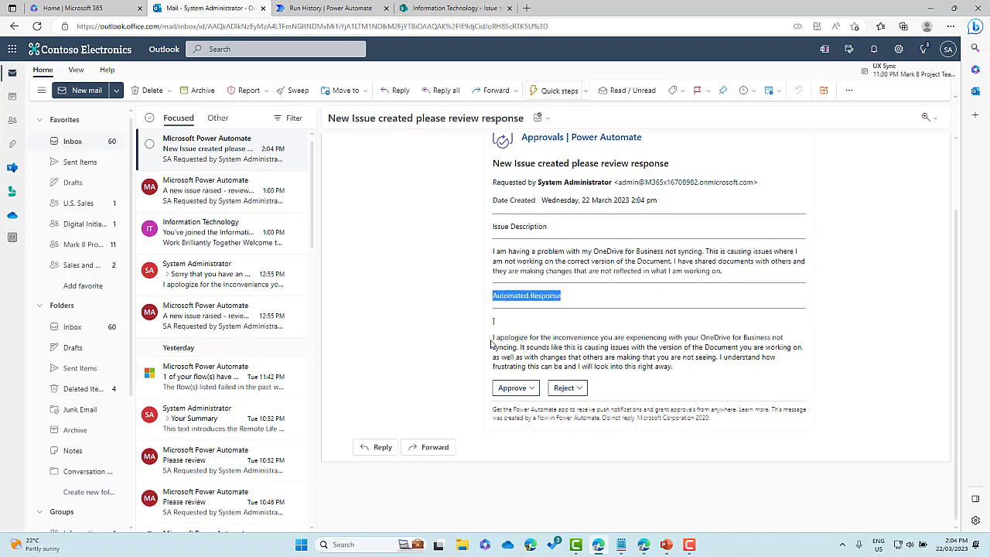
{"action": "left_click_drag", "start_coordinate": [492, 338], "coordinate": [691, 369]}
Approve the GPT-drafted response and submit the approval.
{"action": "left_click", "coordinate": [691, 369]}
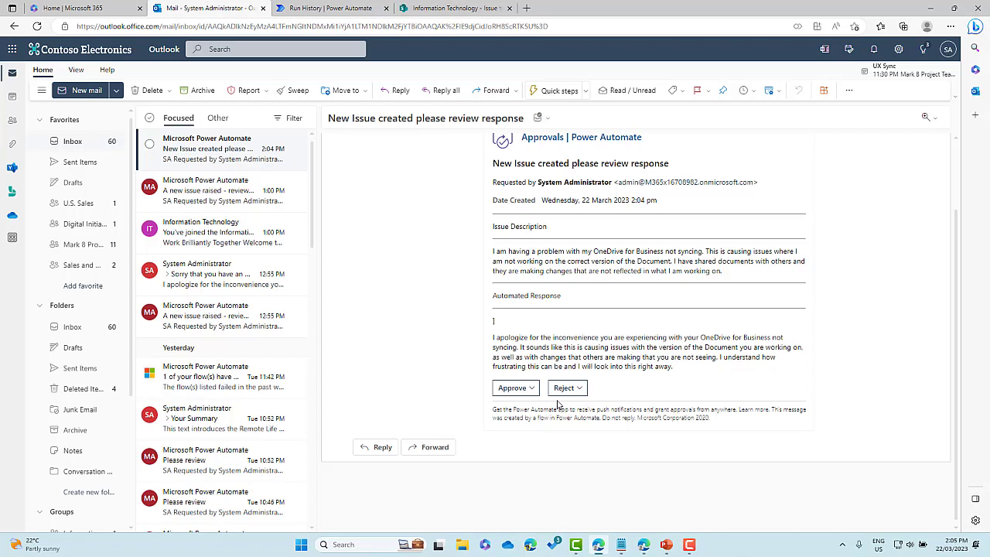
{"action": "left_click", "coordinate": [514, 387]}
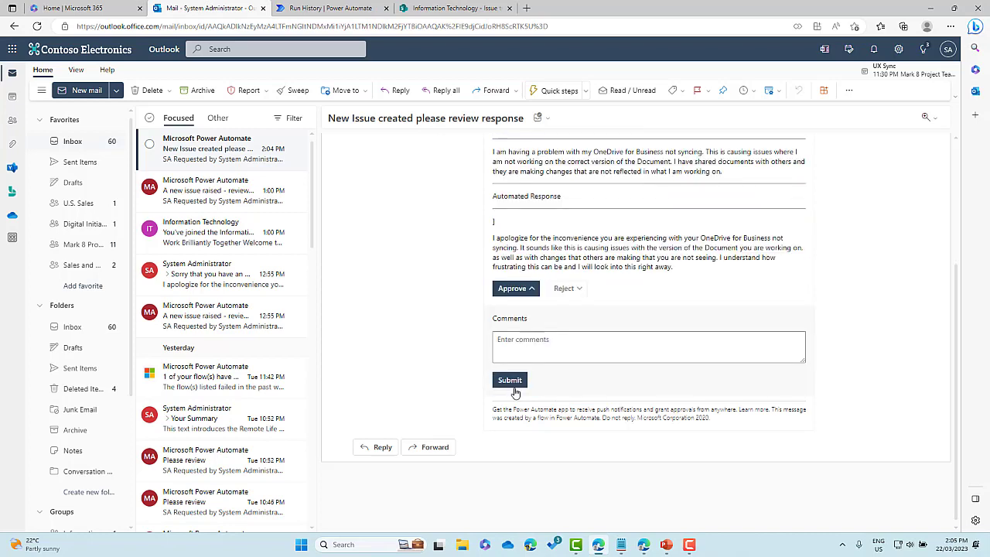
{"action": "left_click", "coordinate": [511, 381]}
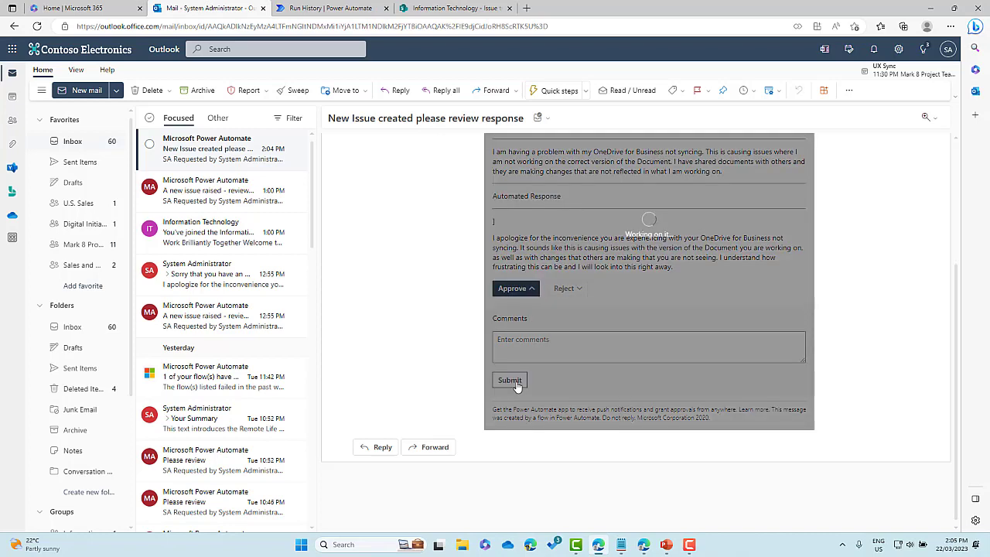
Verify the run succeeded, with the Condition true and Send an email (V2) completed, then return to Outlook.
{"action": "left_click", "coordinate": [331, 10]}
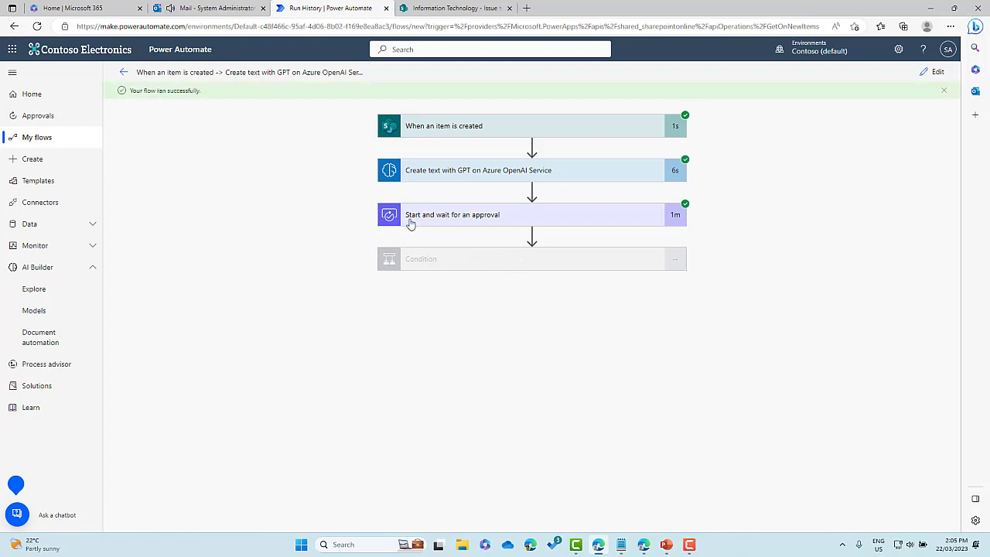
{"action": "left_click", "coordinate": [497, 262]}
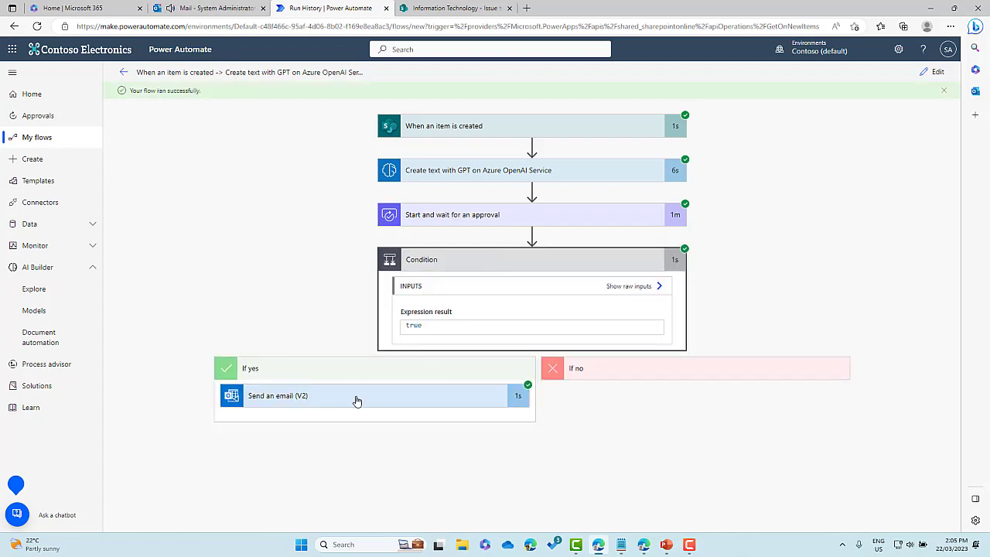
{"action": "left_click", "coordinate": [459, 385]}
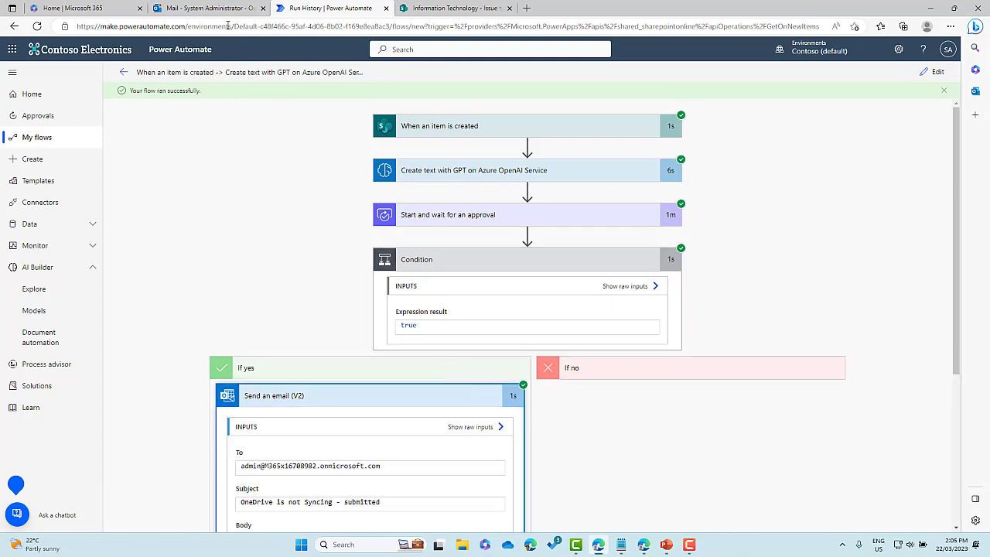
{"action": "left_click", "coordinate": [209, 8]}
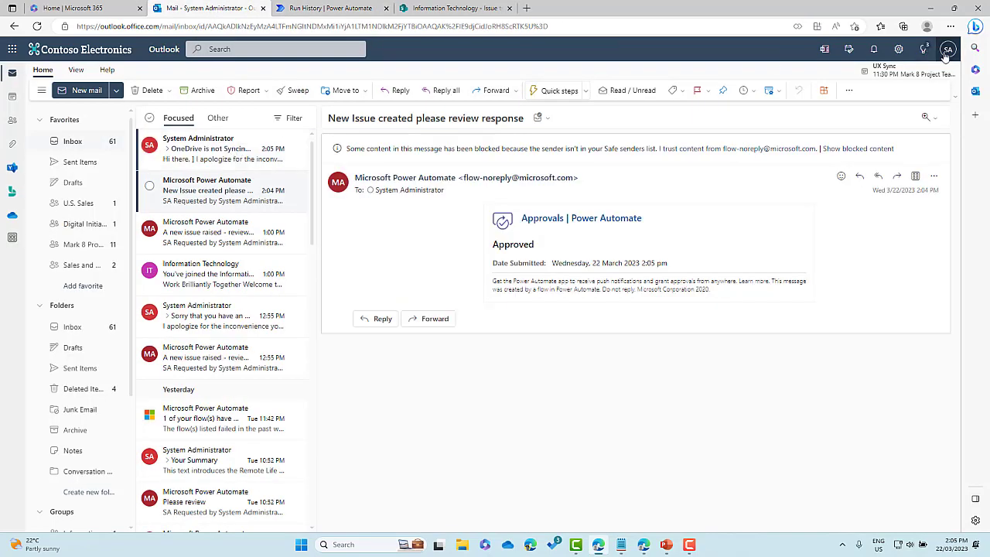
Open the 'OneDrive is not Syncing - submitted' email to read the approved apology reply.
{"action": "left_click", "coordinate": [223, 159]}
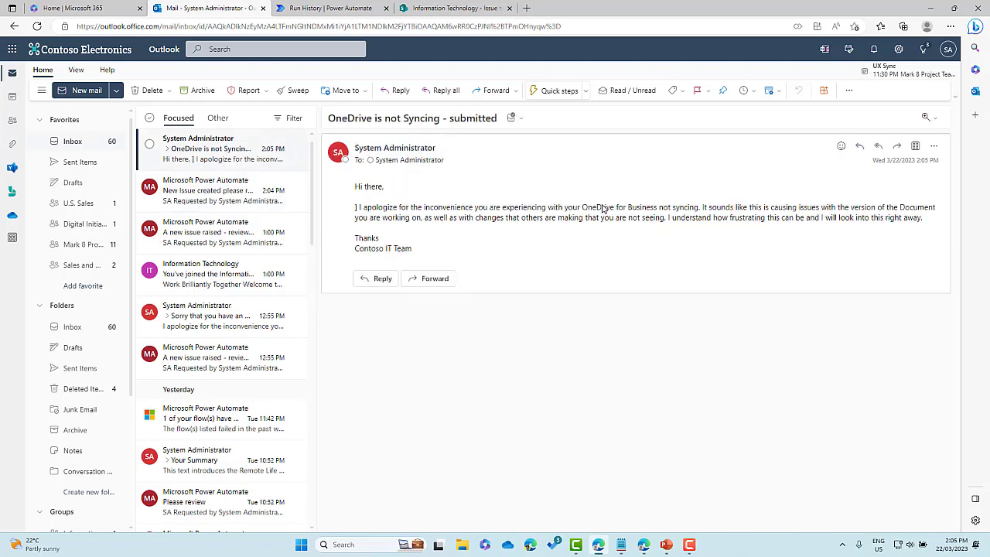